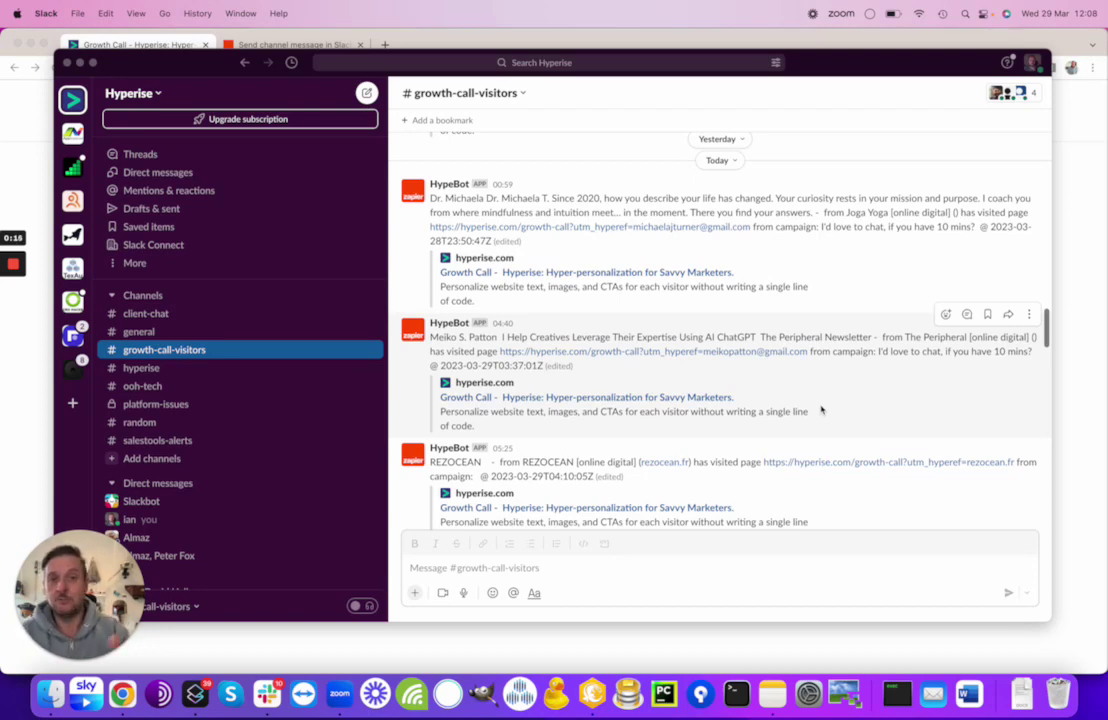
- Switch to Chrome and review the personalized Hyperise Growth Call page, from the headline and video image to the demo booking form
{"action": "left_click", "coordinate": [16, 158]}
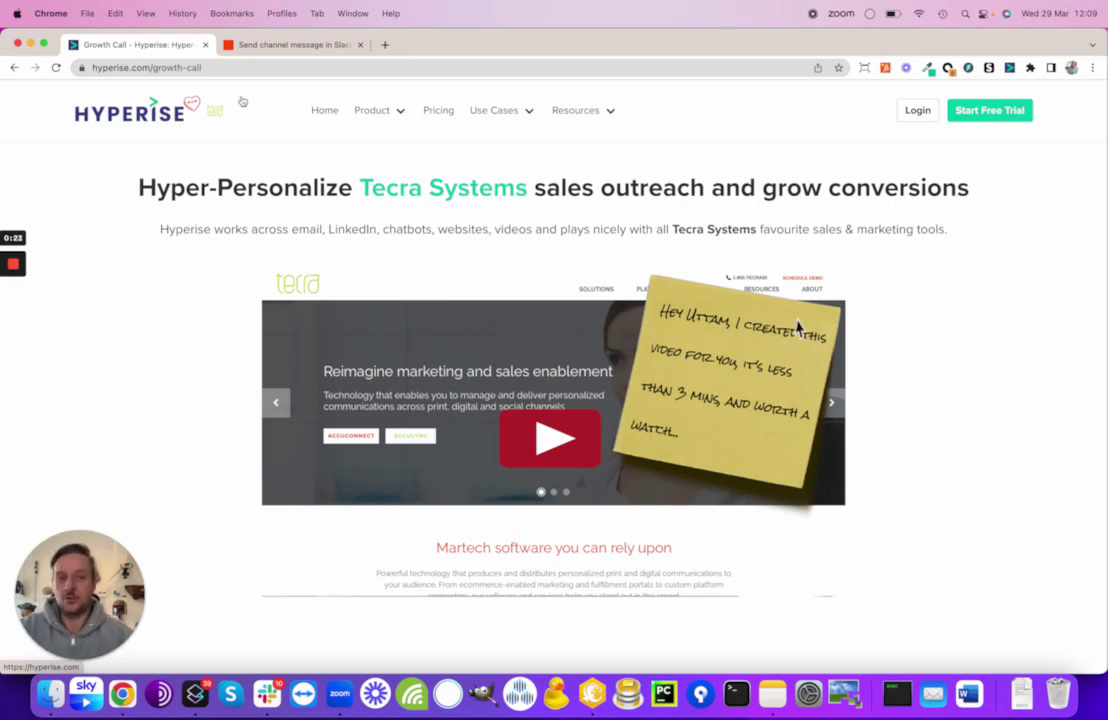
{"action": "mouse_move", "coordinate": [720, 495]}
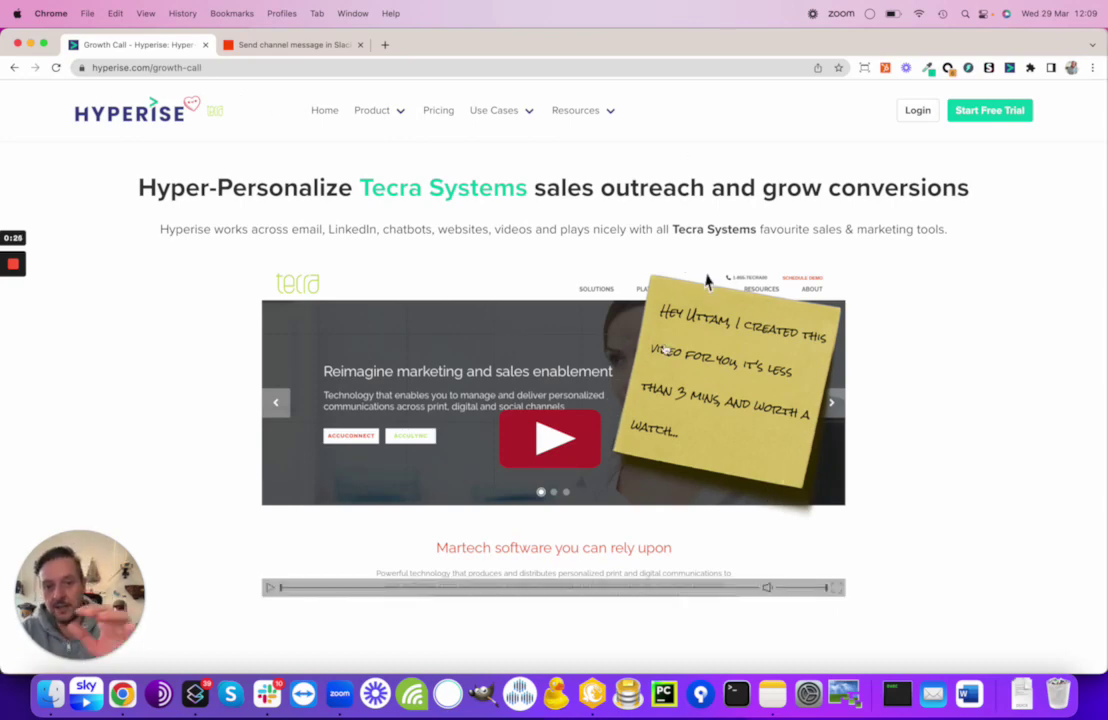
{"action": "scroll", "coordinate": [706, 282], "scroll_direction": "down", "scroll_amount": 1}
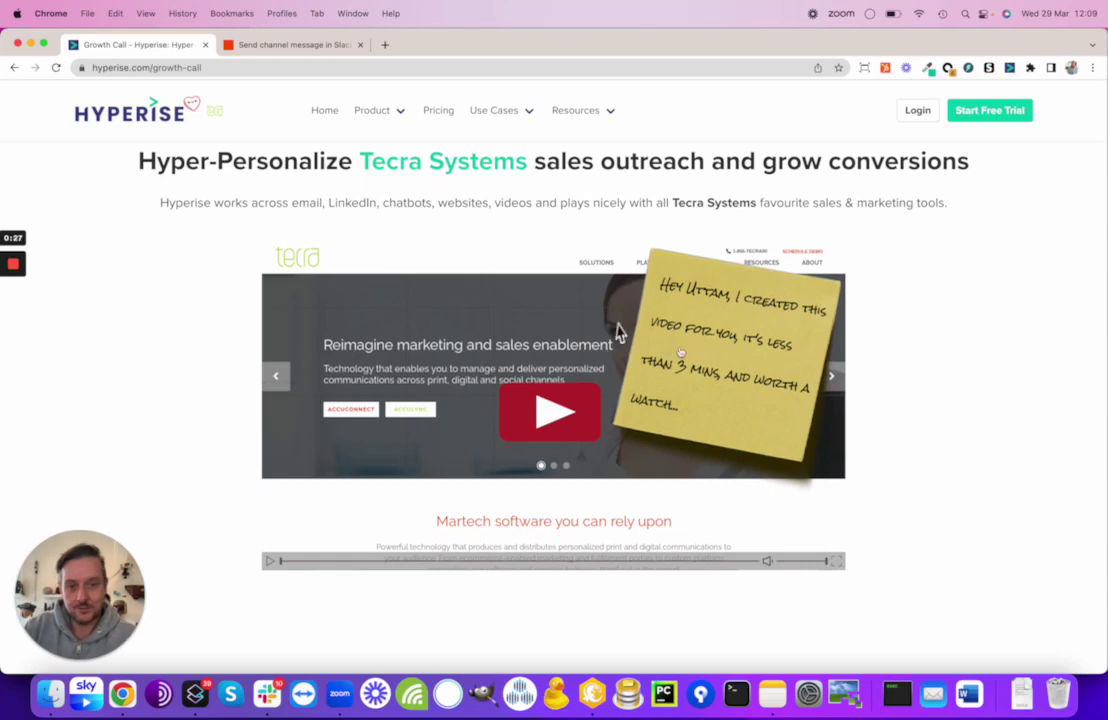
{"action": "scroll", "coordinate": [617, 333], "scroll_direction": "down", "scroll_amount": 5}
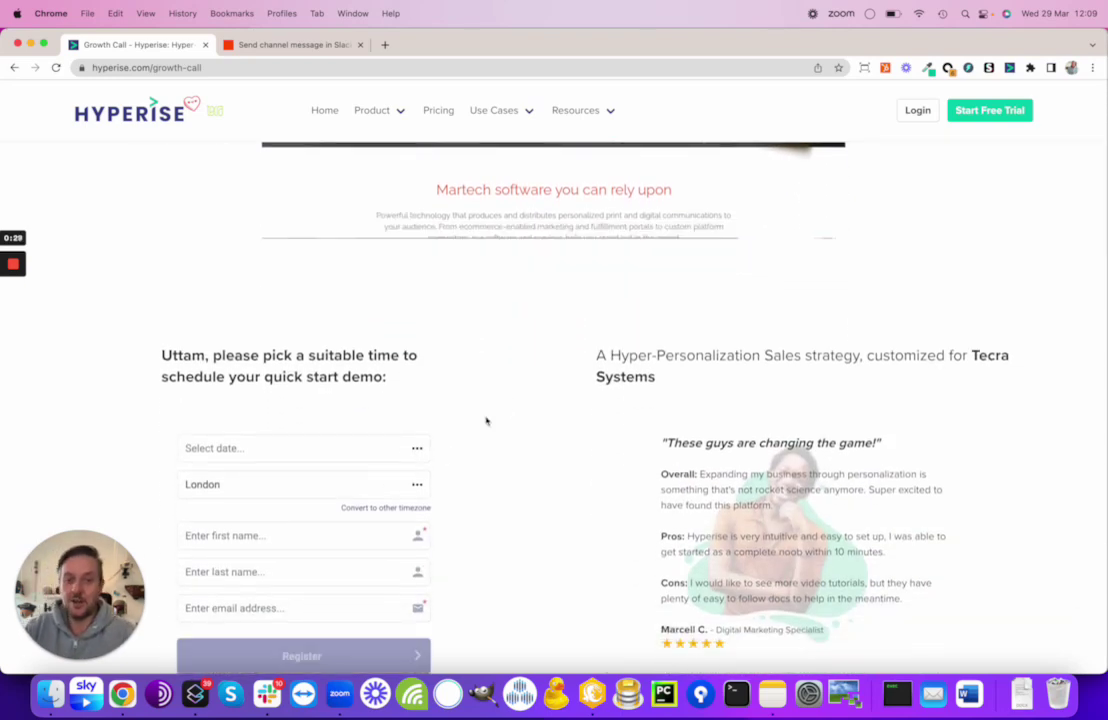
{"action": "scroll", "coordinate": [531, 395], "scroll_direction": "up", "scroll_amount": 5}
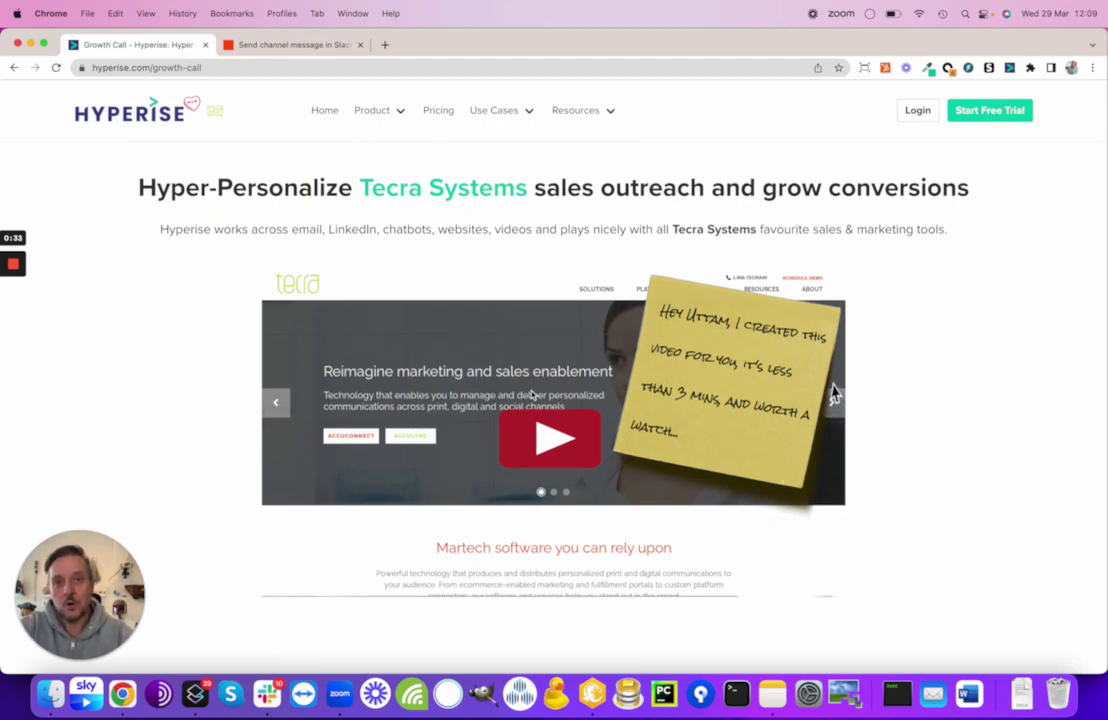
- Go to the Zapier page and open the published Slack channel message Zap for editing
{"action": "left_click", "coordinate": [288, 46]}
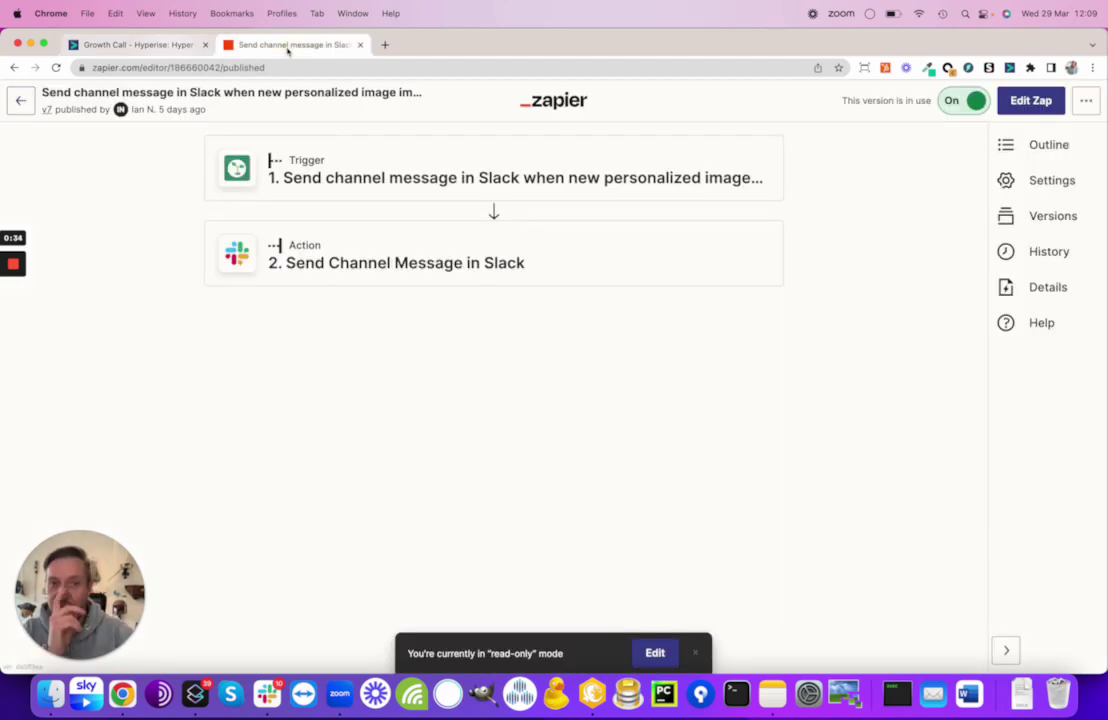
{"action": "left_click", "coordinate": [655, 653]}
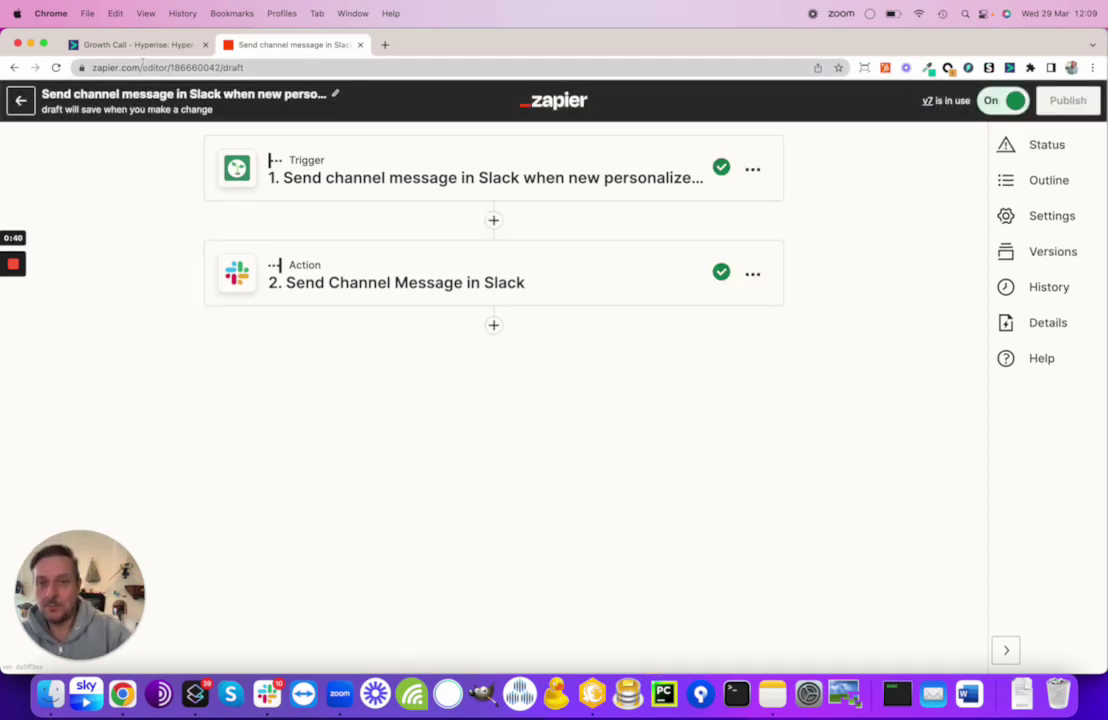
- Return to the Hyperise Growth Call page and look over its personalized sections below the booking form
{"action": "left_click", "coordinate": [136, 46]}
{"action": "scroll", "coordinate": [870, 351], "scroll_direction": "down", "scroll_amount": 10}
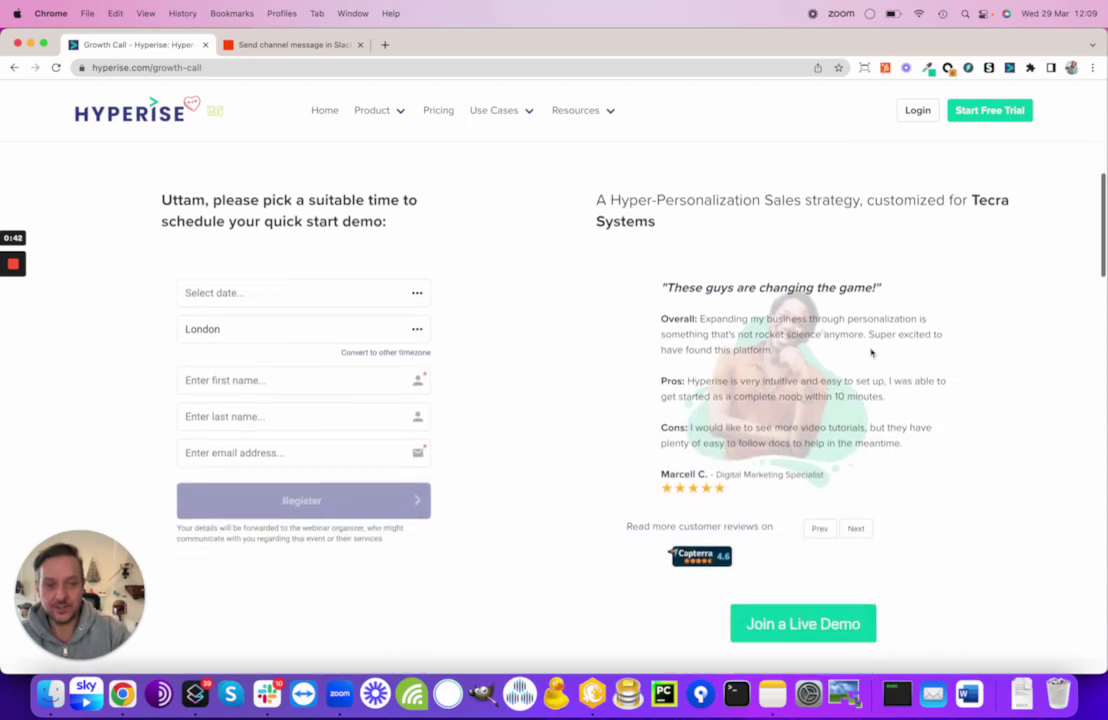
{"action": "scroll", "coordinate": [871, 352], "scroll_direction": "down", "scroll_amount": 15}
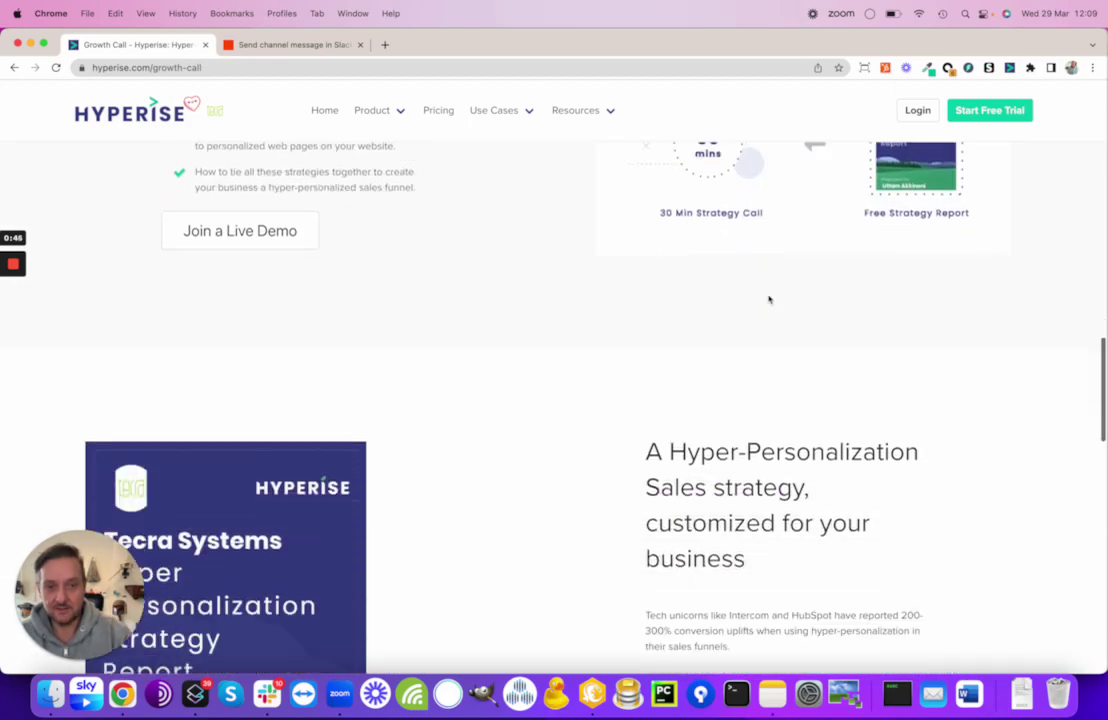
{"action": "scroll", "coordinate": [769, 299], "scroll_direction": "down", "scroll_amount": 3}
{"action": "scroll", "coordinate": [530, 252], "scroll_direction": "up", "scroll_amount": 6}
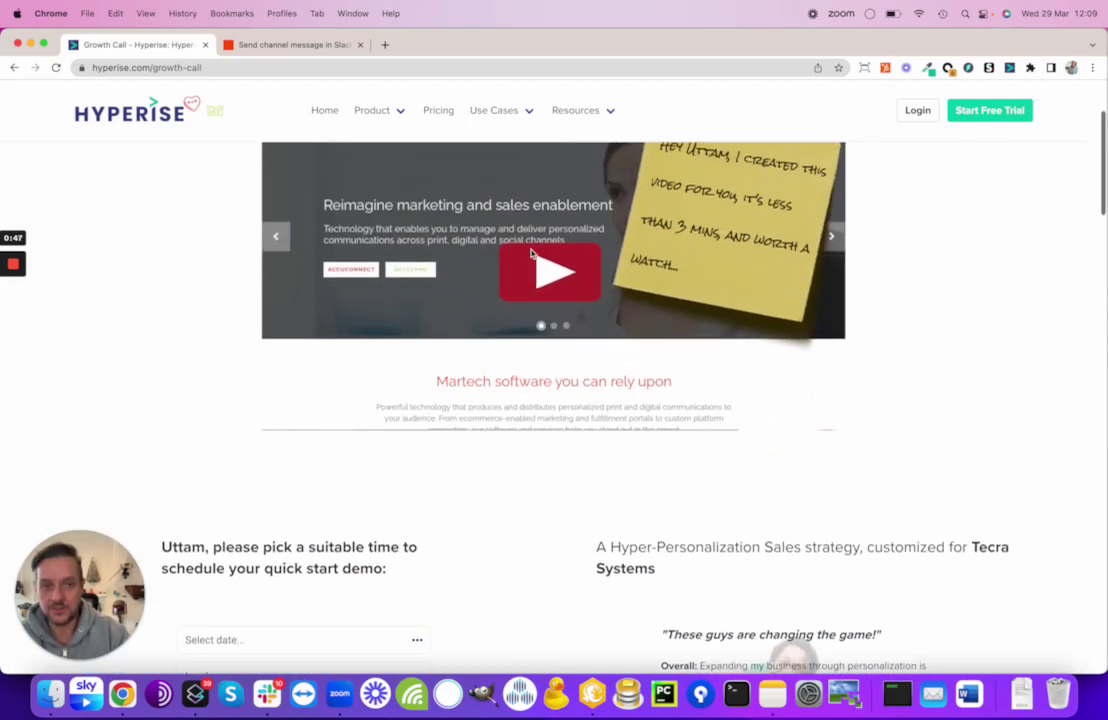
- Return to the Zap and show the trigger step's Personalized Image Template setting
{"action": "left_click", "coordinate": [257, 45]}
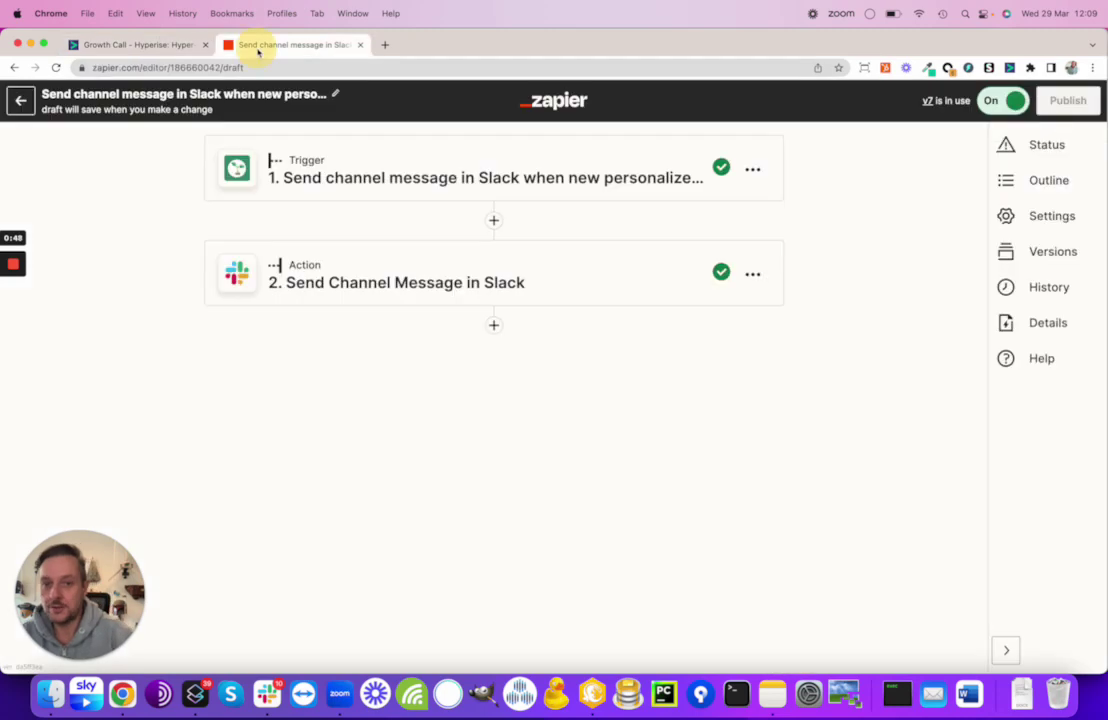
{"action": "left_click", "coordinate": [455, 160]}
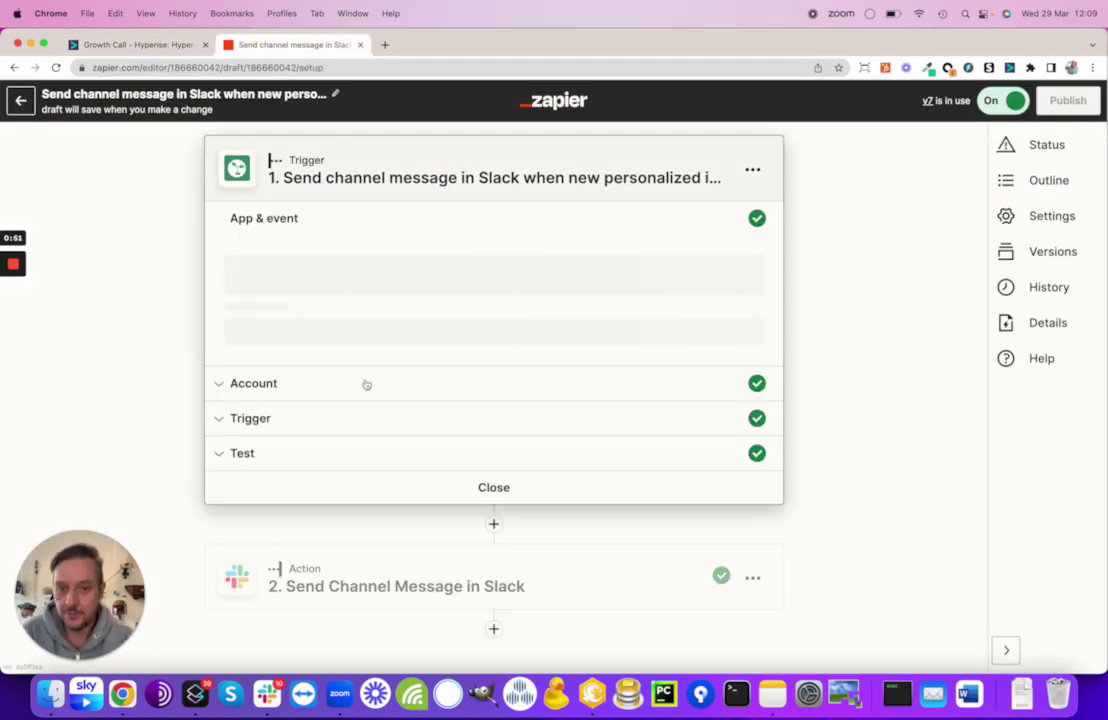
{"action": "left_click", "coordinate": [346, 430]}
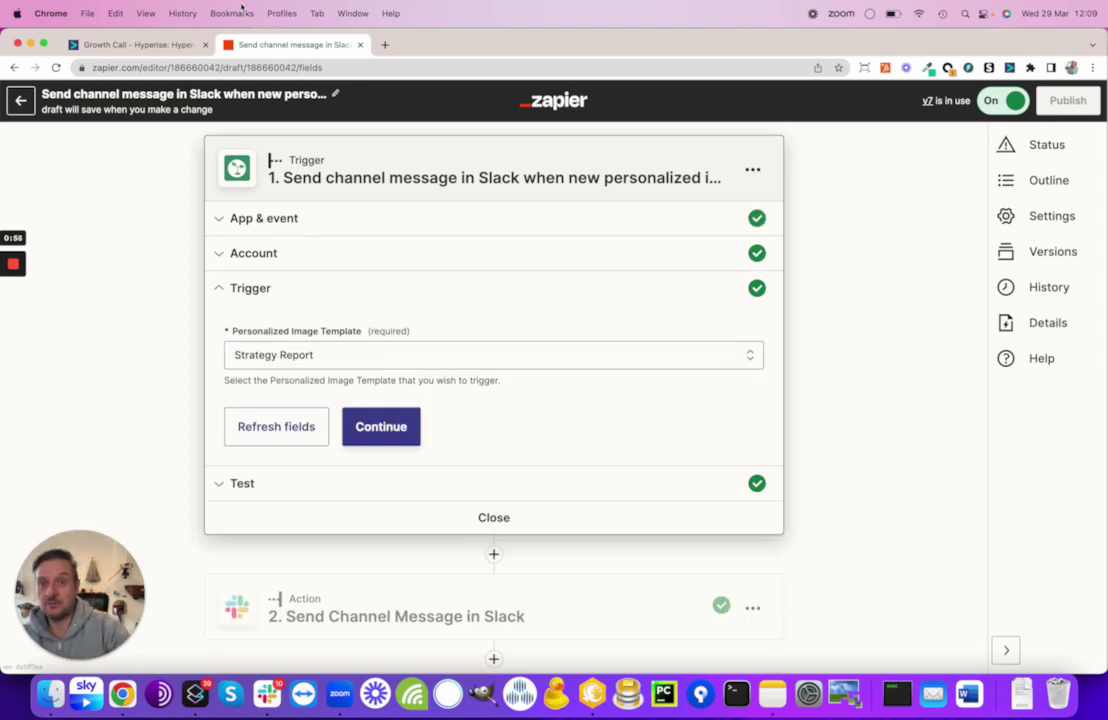
- Examine the personalized Strategy Report cover image on the Hyperise Growth Call page
{"action": "left_click", "coordinate": [135, 44]}
{"action": "scroll", "coordinate": [306, 354], "scroll_direction": "down", "scroll_amount": 10}
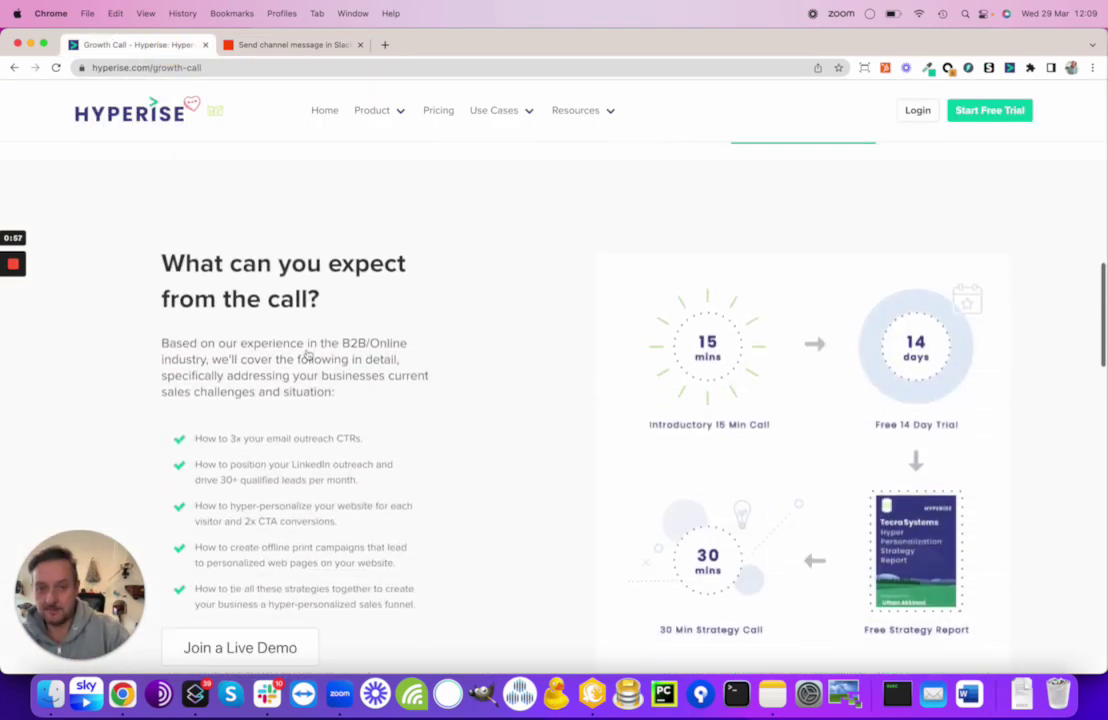
{"action": "scroll", "coordinate": [306, 354], "scroll_direction": "down", "scroll_amount": 8}
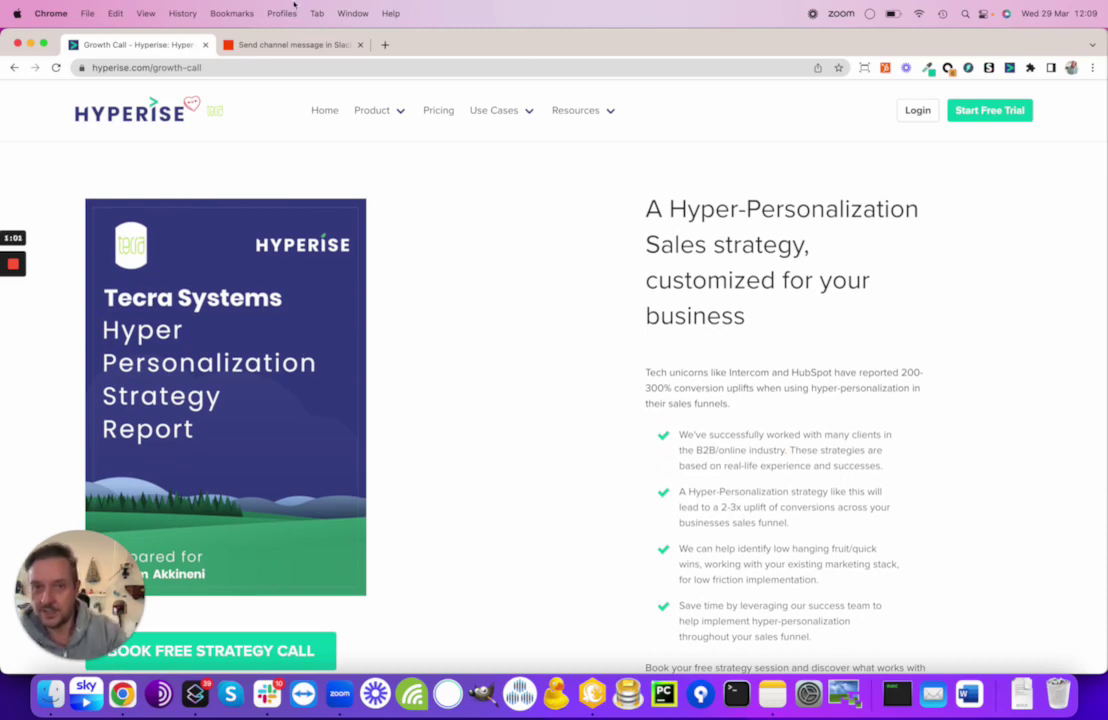
{"action": "scroll", "coordinate": [210, 438], "scroll_direction": "down", "scroll_amount": 3}
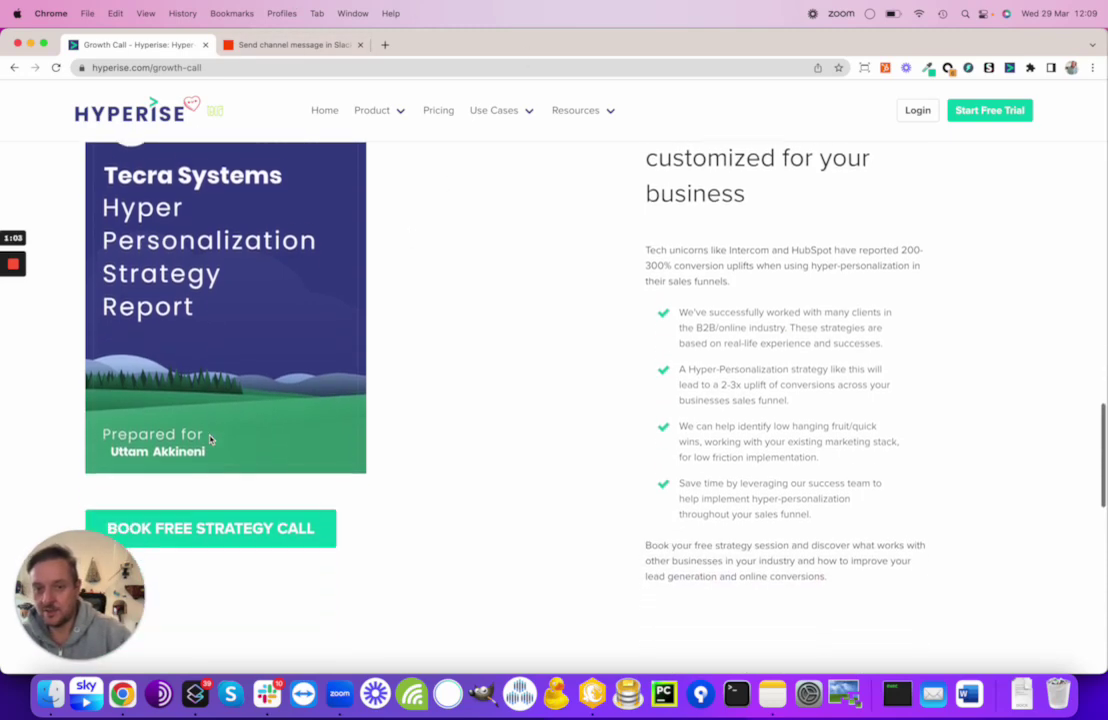
- Go back to the Zap and expand the Send Channel Message in Slack action
{"action": "left_click", "coordinate": [296, 45]}
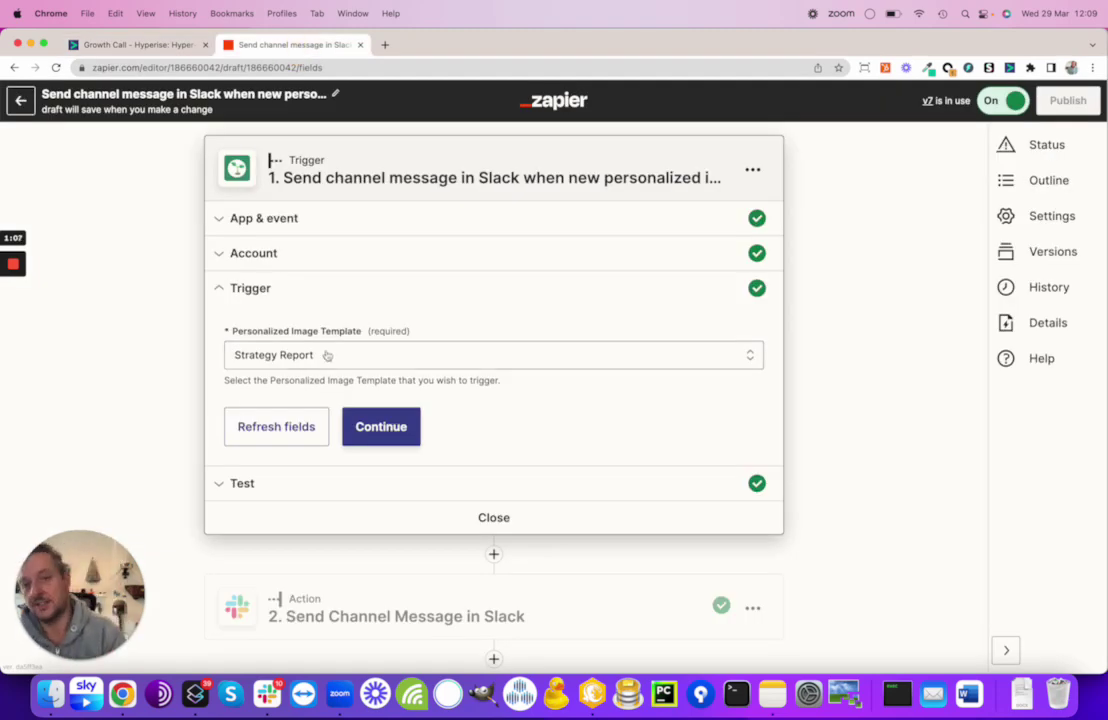
{"action": "scroll", "coordinate": [516, 460], "scroll_direction": "down", "scroll_amount": 1}
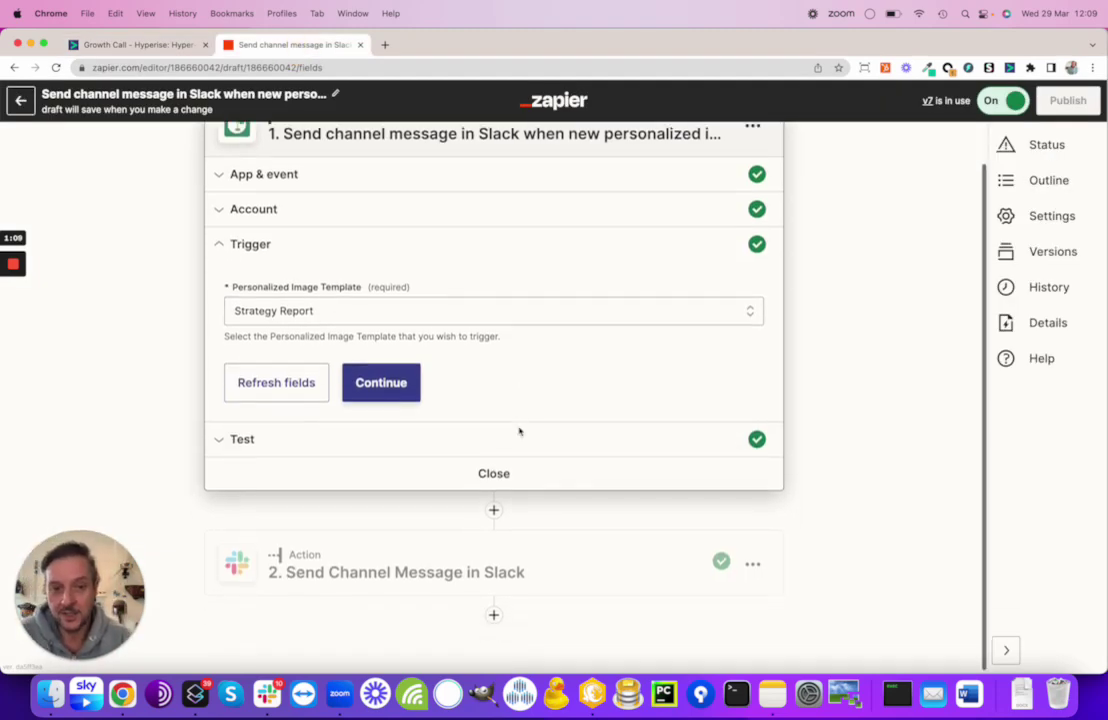
{"action": "left_click", "coordinate": [577, 544]}
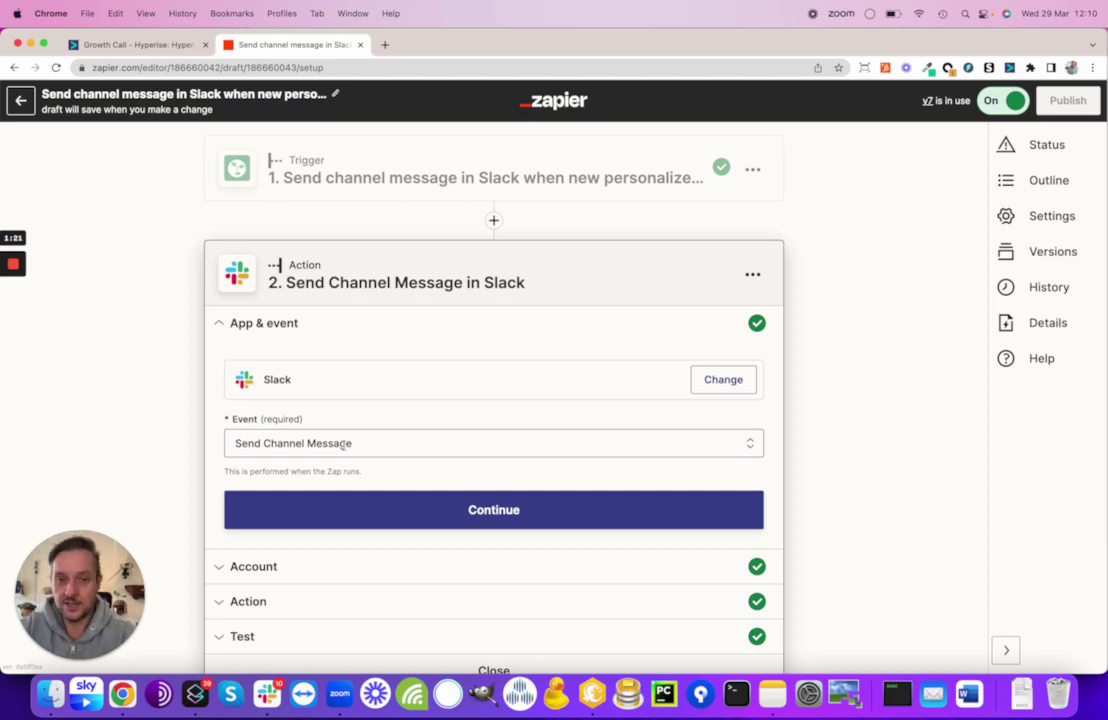
- Switch to Slack to check the growth-call-visitors channel, and return to the Zap in Chrome
{"action": "key", "text": "super+Tab"}
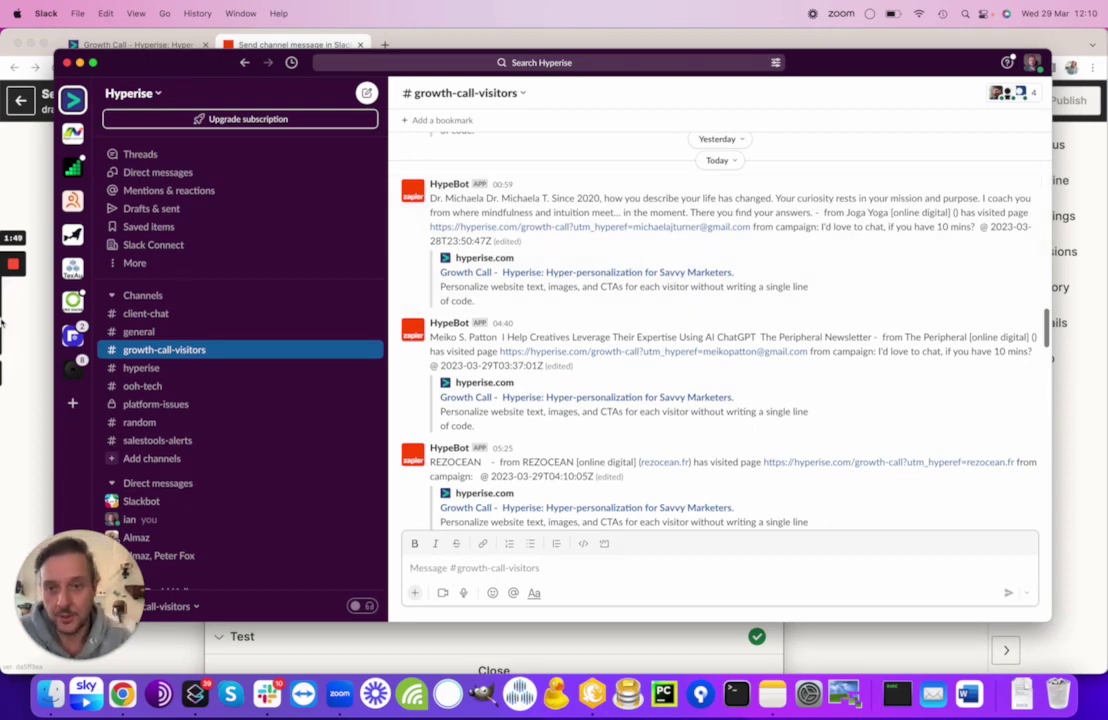
{"action": "left_click", "coordinate": [23, 414]}
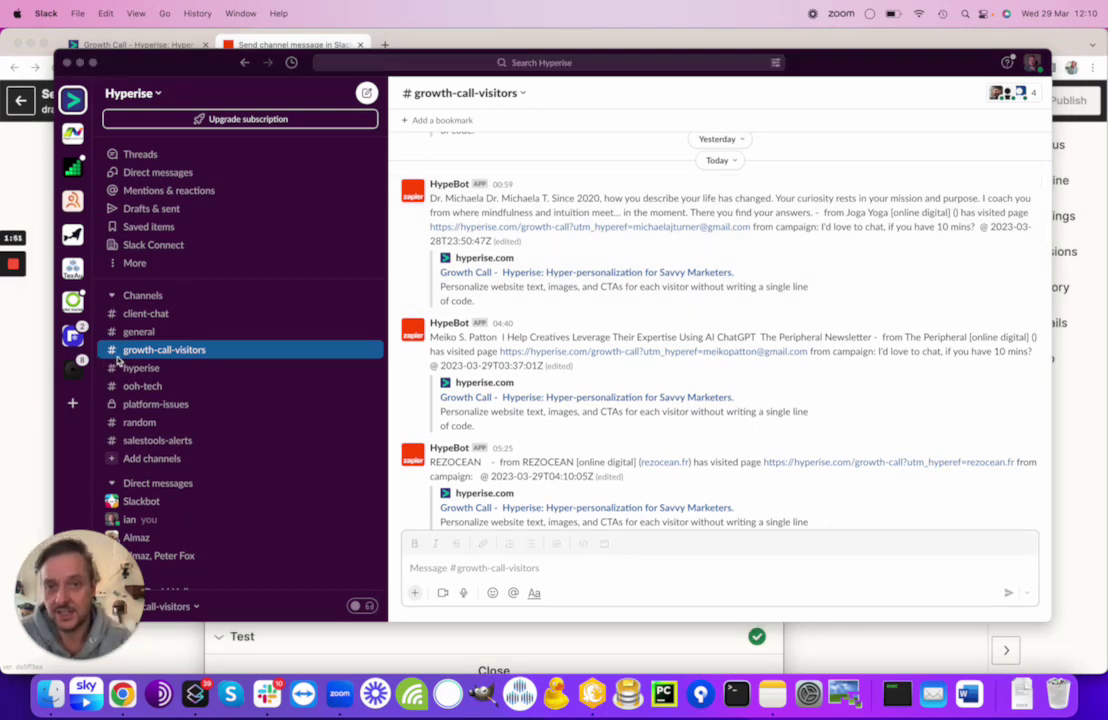
{"action": "left_click", "coordinate": [272, 46]}
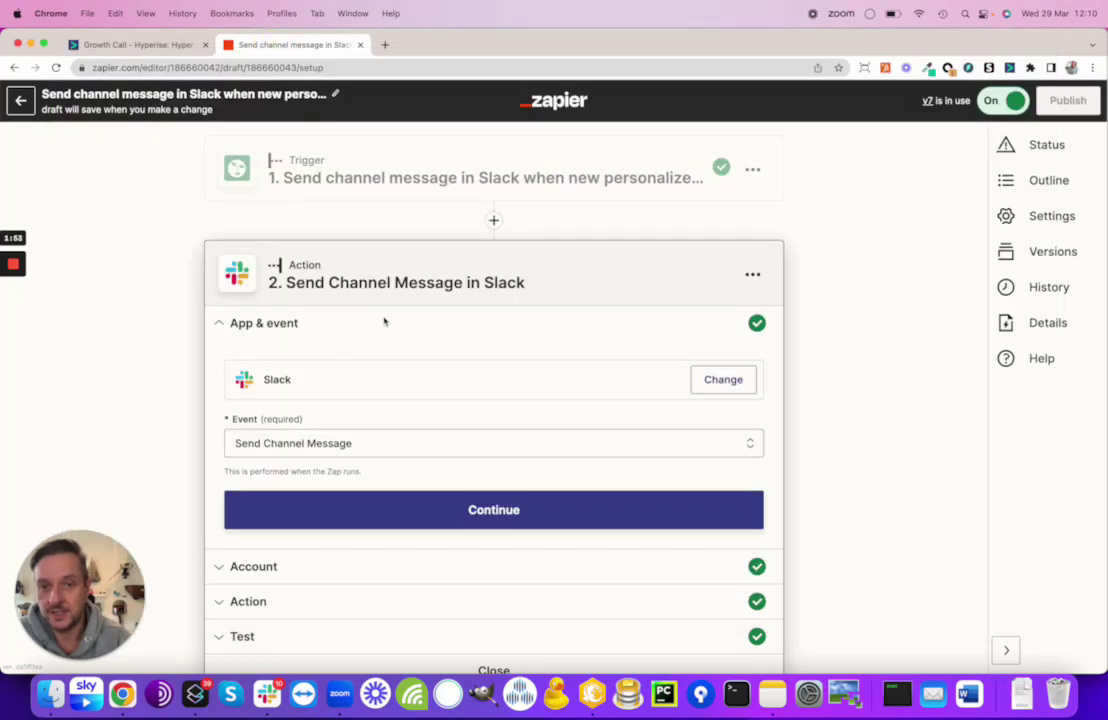
- Show the Slack action's channel and message text settings
{"action": "scroll", "coordinate": [383, 319], "scroll_direction": "down", "scroll_amount": 2}
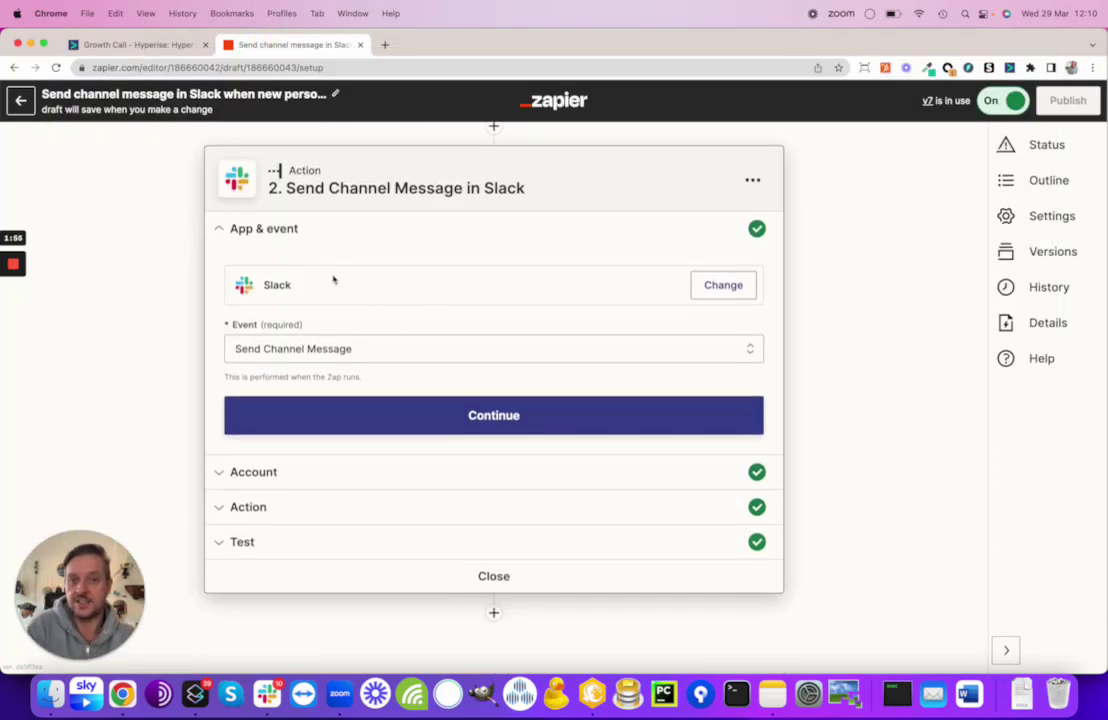
{"action": "left_click", "coordinate": [248, 507]}
{"action": "scroll", "coordinate": [406, 378], "scroll_direction": "down", "scroll_amount": 3}
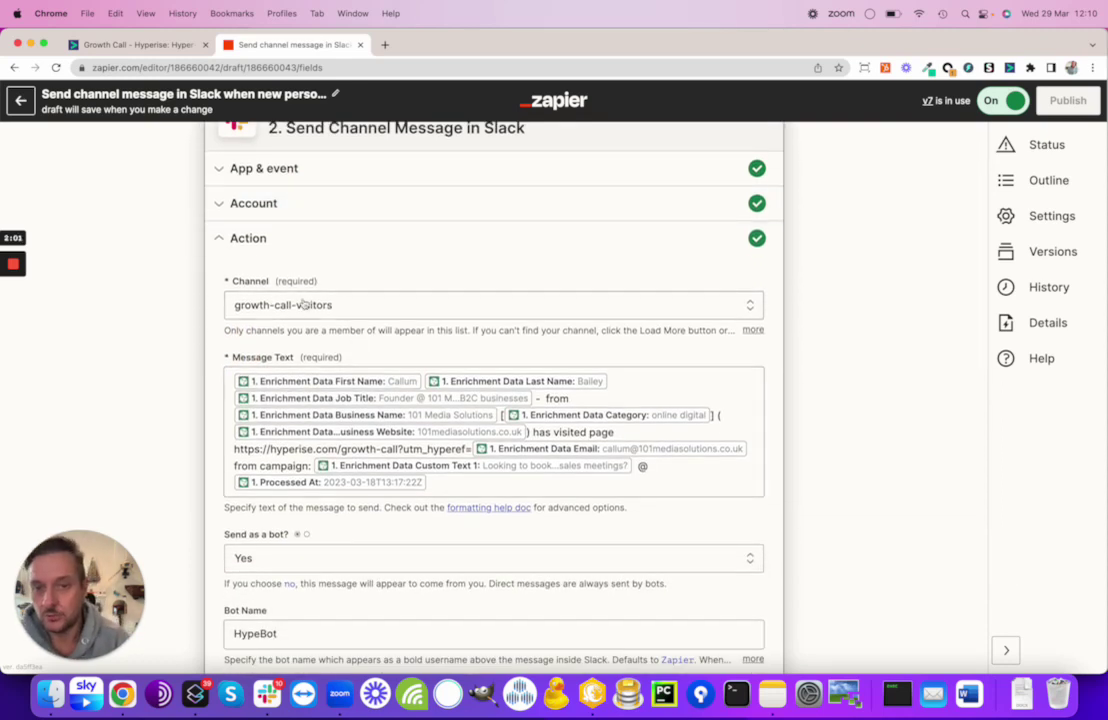
- Review all data fields available for insertion in the Slack message text, and close the field list without inserting any
{"action": "left_click", "coordinate": [608, 485]}
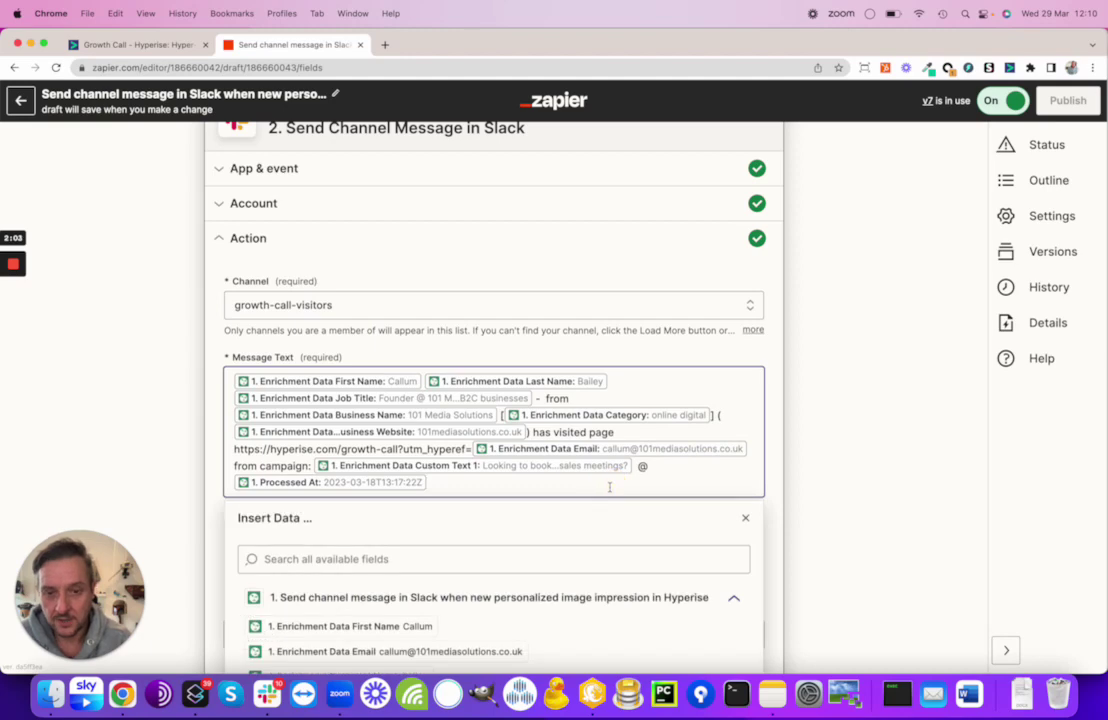
{"action": "scroll", "coordinate": [561, 497], "scroll_direction": "down", "scroll_amount": 3}
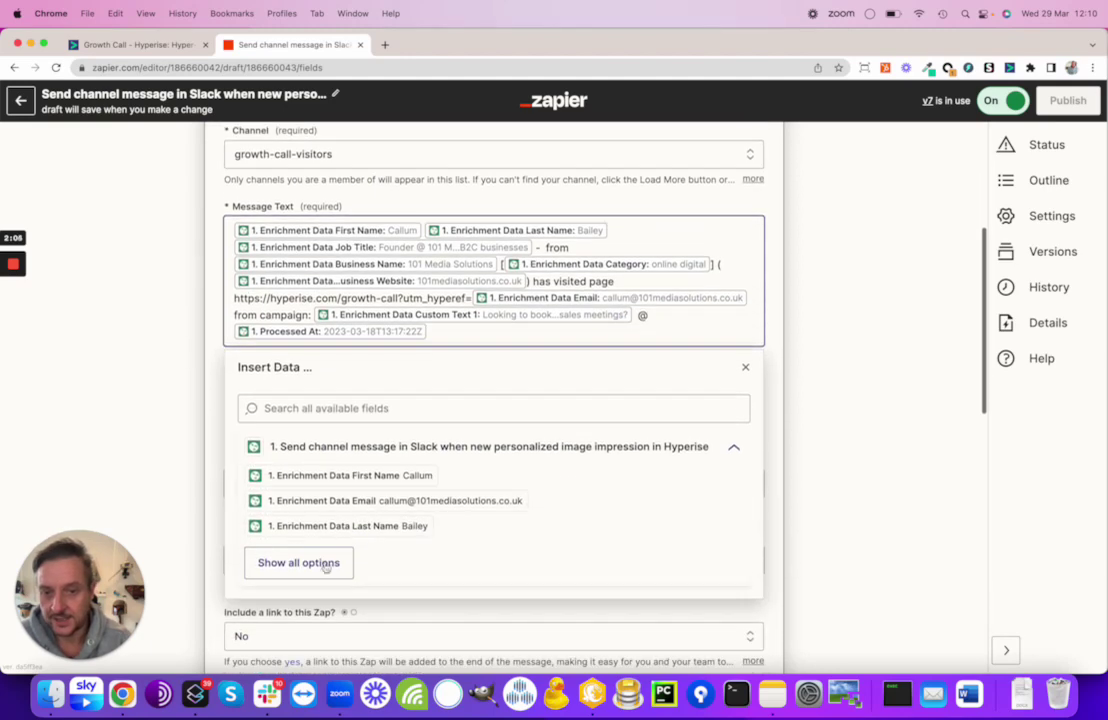
{"action": "left_click", "coordinate": [318, 566]}
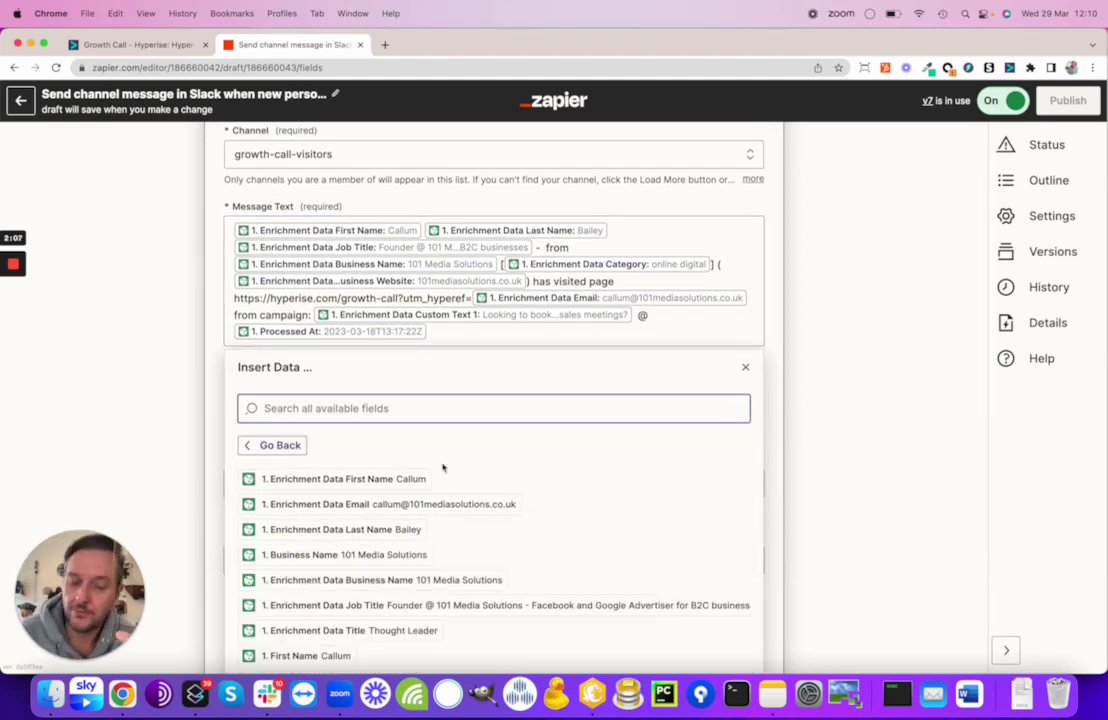
{"action": "scroll", "coordinate": [443, 467], "scroll_direction": "down", "scroll_amount": 2}
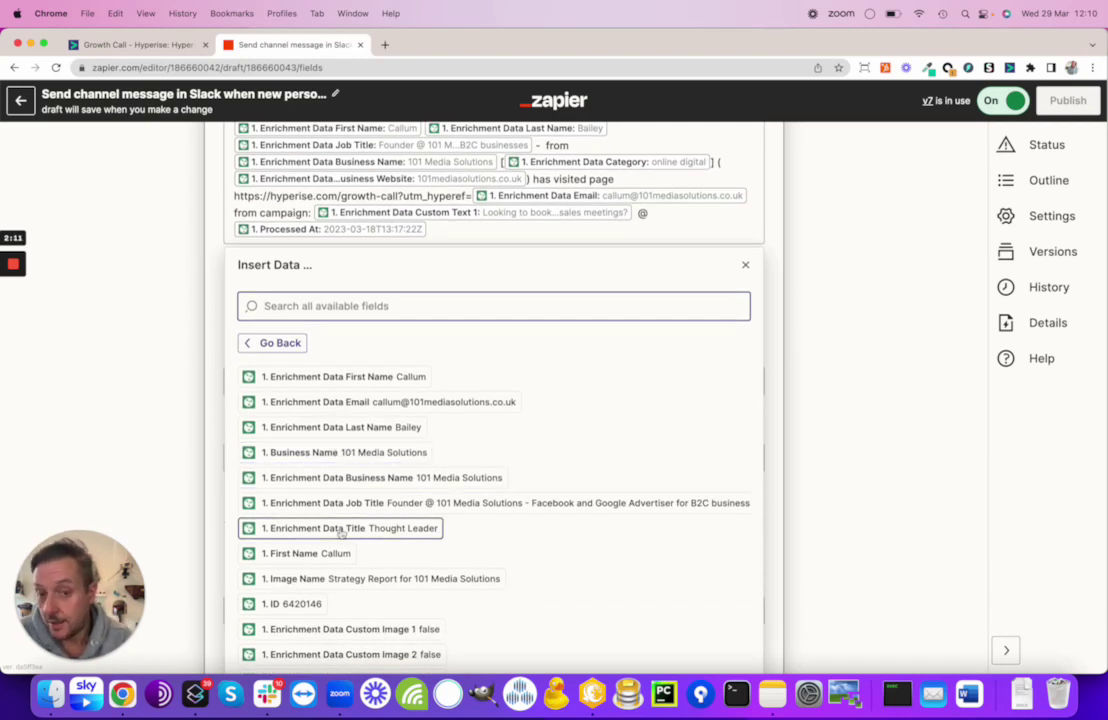
{"action": "scroll", "coordinate": [396, 532], "scroll_direction": "down", "scroll_amount": 2}
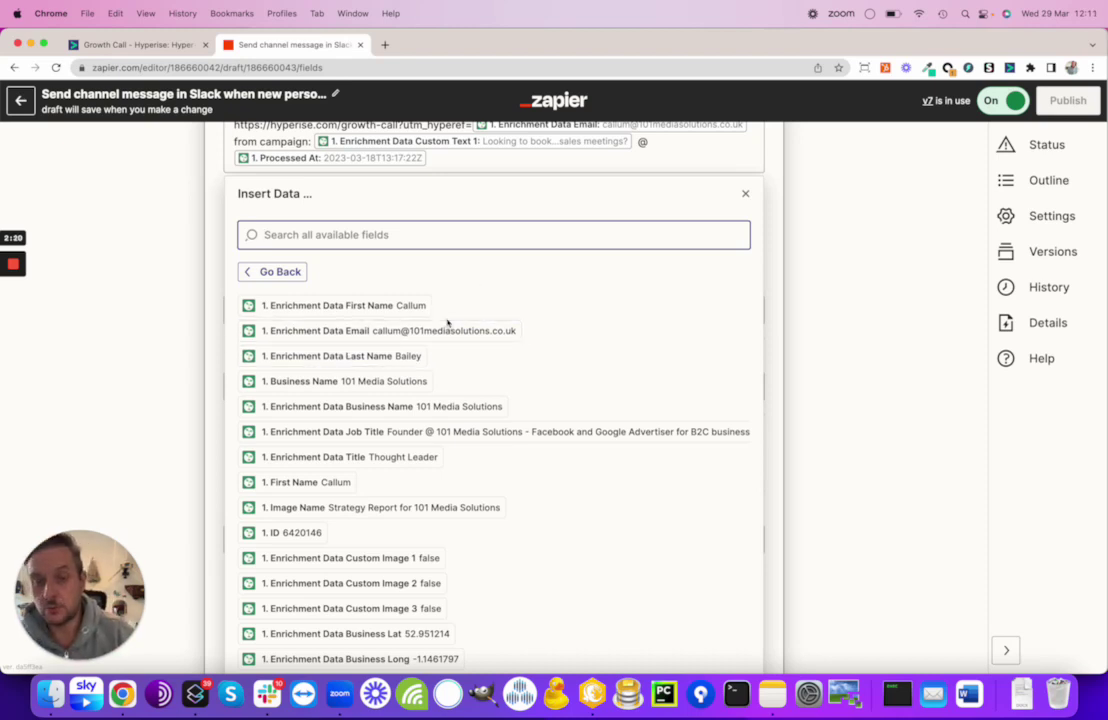
{"action": "left_click", "coordinate": [868, 242]}
{"action": "scroll", "coordinate": [868, 245], "scroll_direction": "up", "scroll_amount": 3}
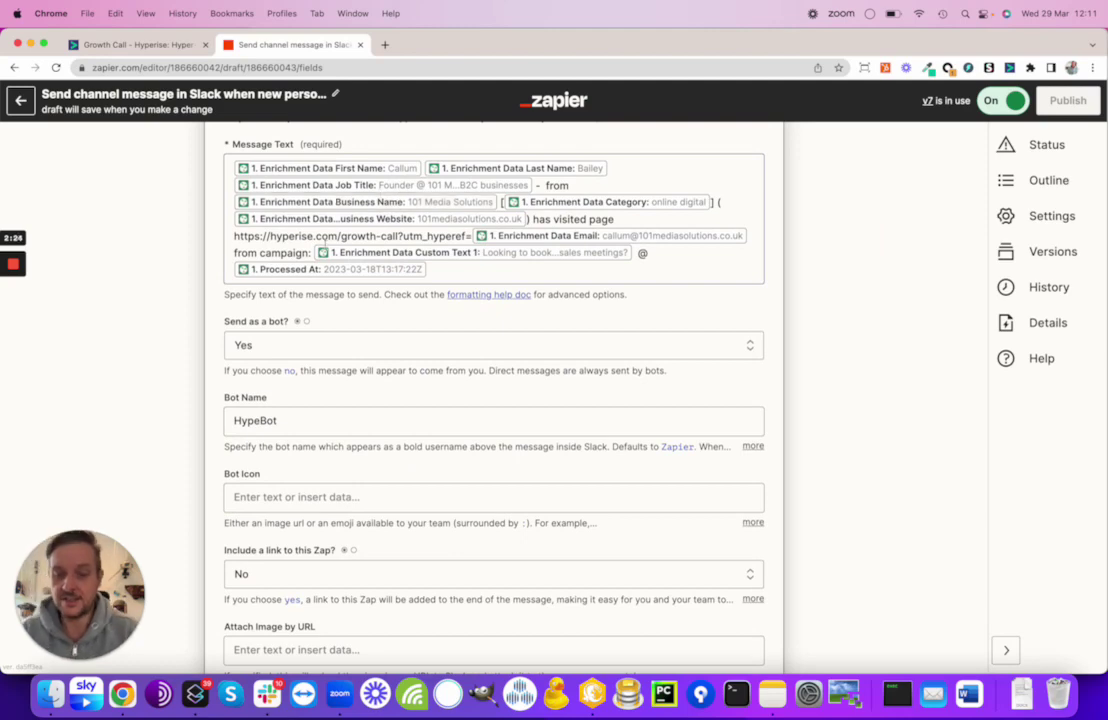
- Switch to Slack and read through today's HypeBot visitor notifications in the growth-call-visitors channel
{"action": "key", "text": "super+Tab"}
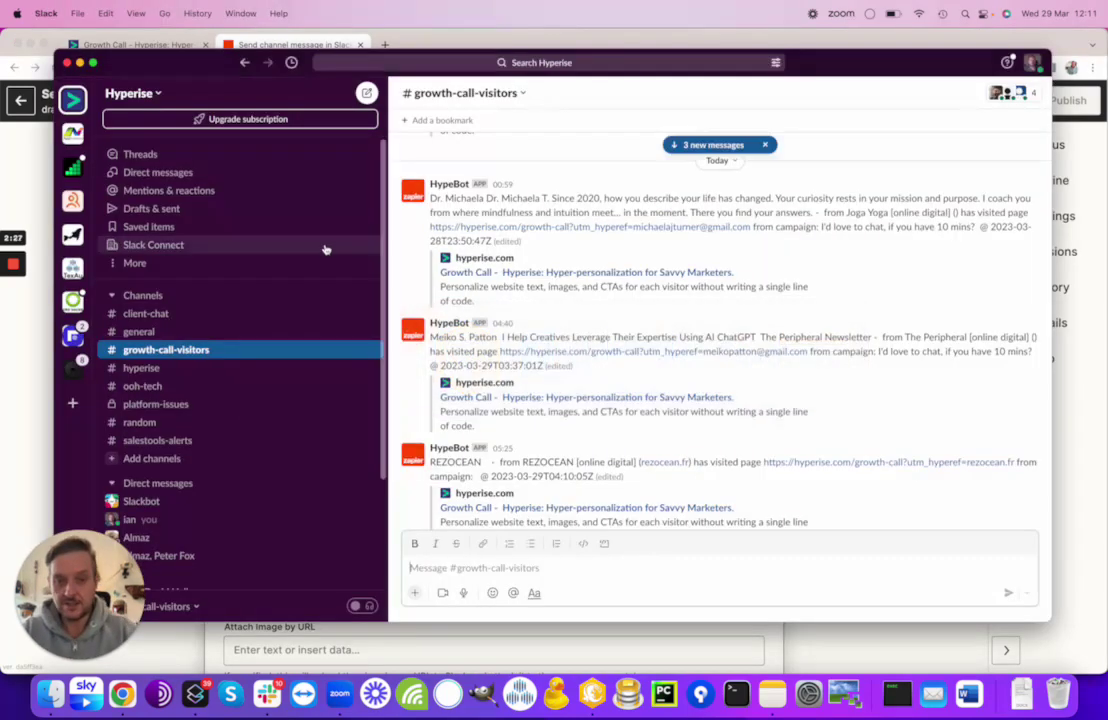
{"action": "scroll", "coordinate": [596, 297], "scroll_direction": "down", "scroll_amount": 3}
{"action": "scroll", "coordinate": [596, 297], "scroll_direction": "down", "scroll_amount": 5}
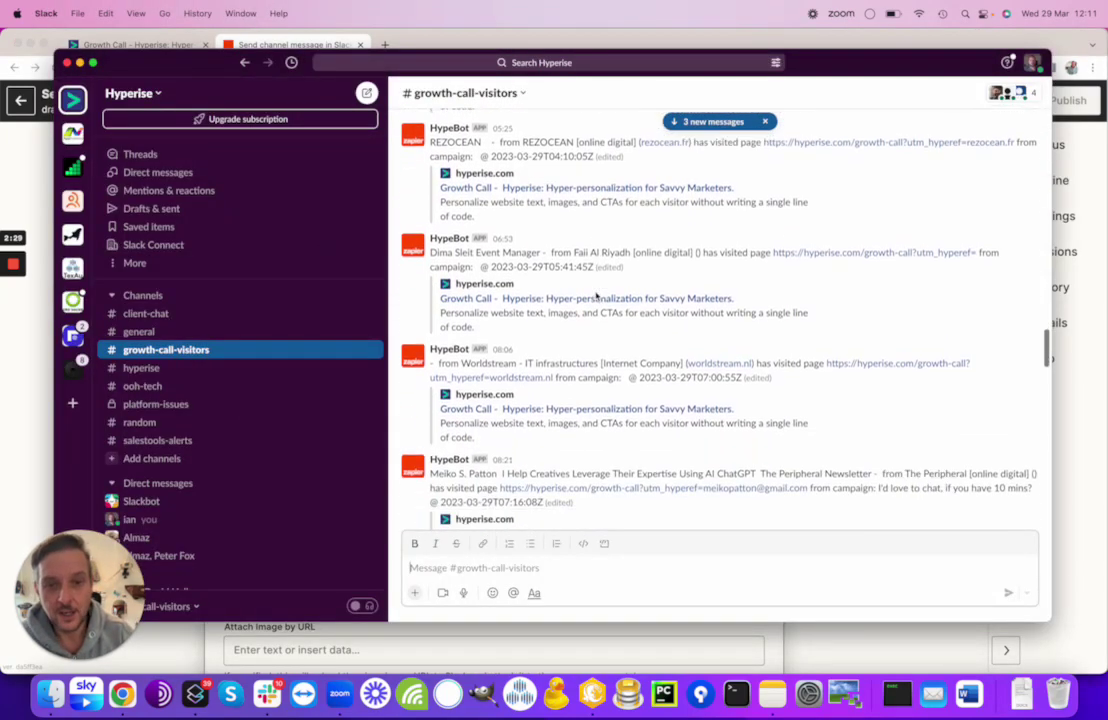
{"action": "scroll", "coordinate": [570, 370], "scroll_direction": "down", "scroll_amount": 5}
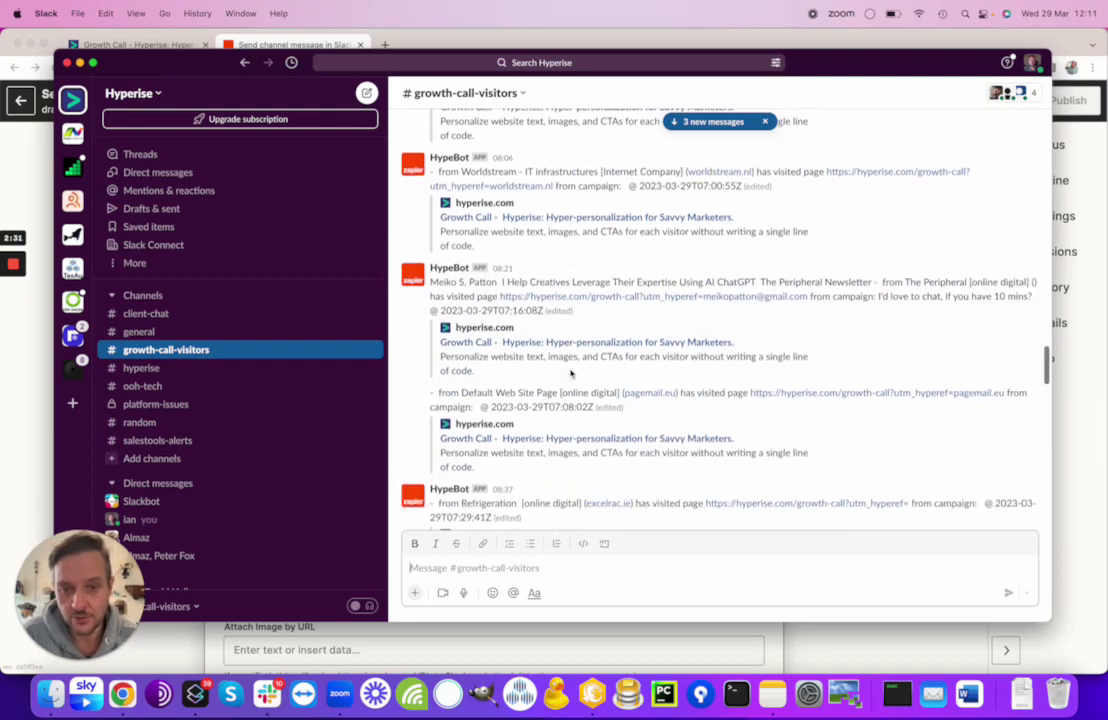
{"action": "scroll", "coordinate": [570, 373], "scroll_direction": "down", "scroll_amount": 3}
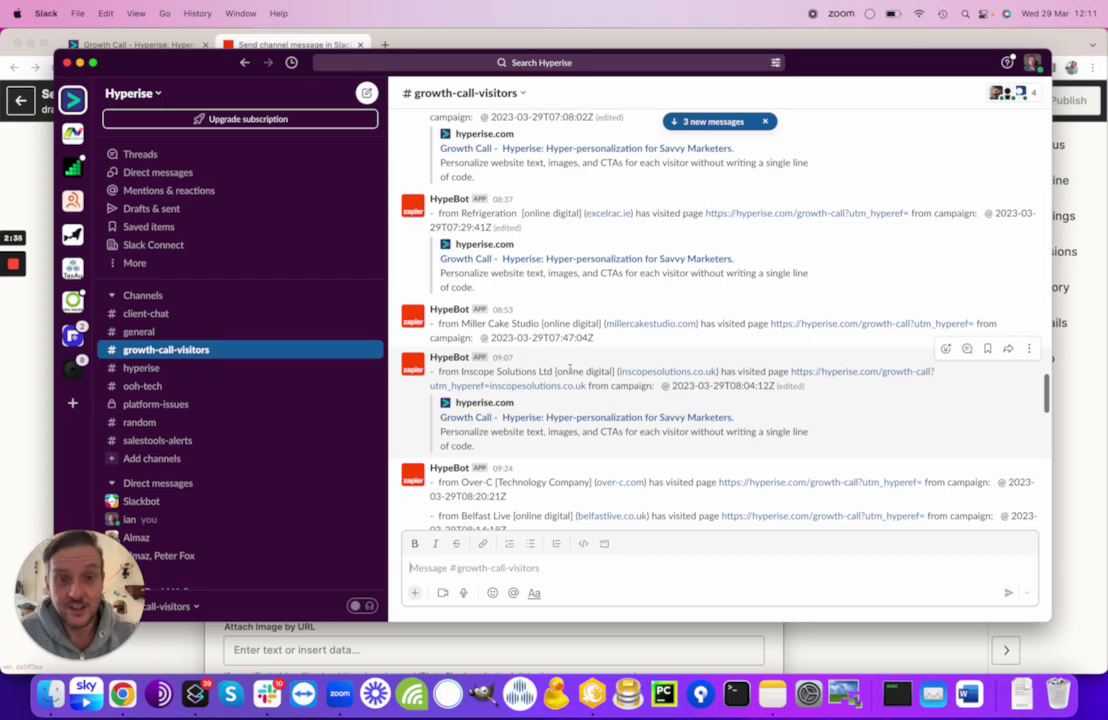
{"action": "scroll", "coordinate": [600, 358], "scroll_direction": "down", "scroll_amount": 4}
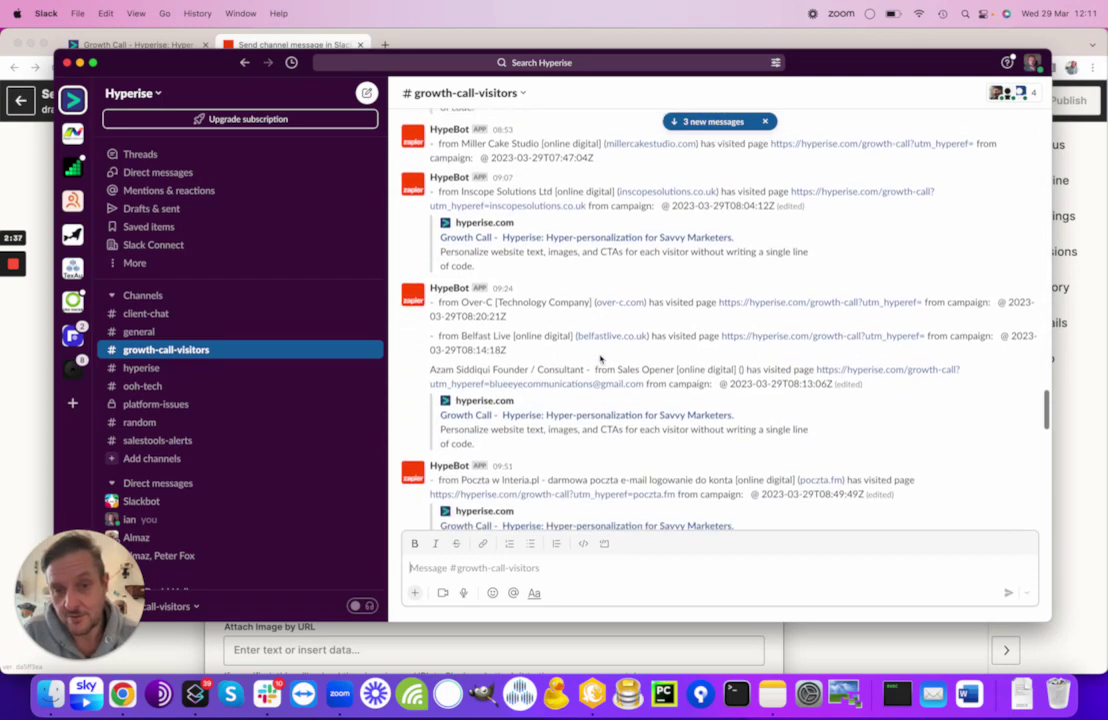
- Examine the most recent HypeBot notifications in growth-call-visitors, comparing the company, visitor and campaign details they carry
{"action": "scroll", "coordinate": [600, 358], "scroll_direction": "down", "scroll_amount": 1}
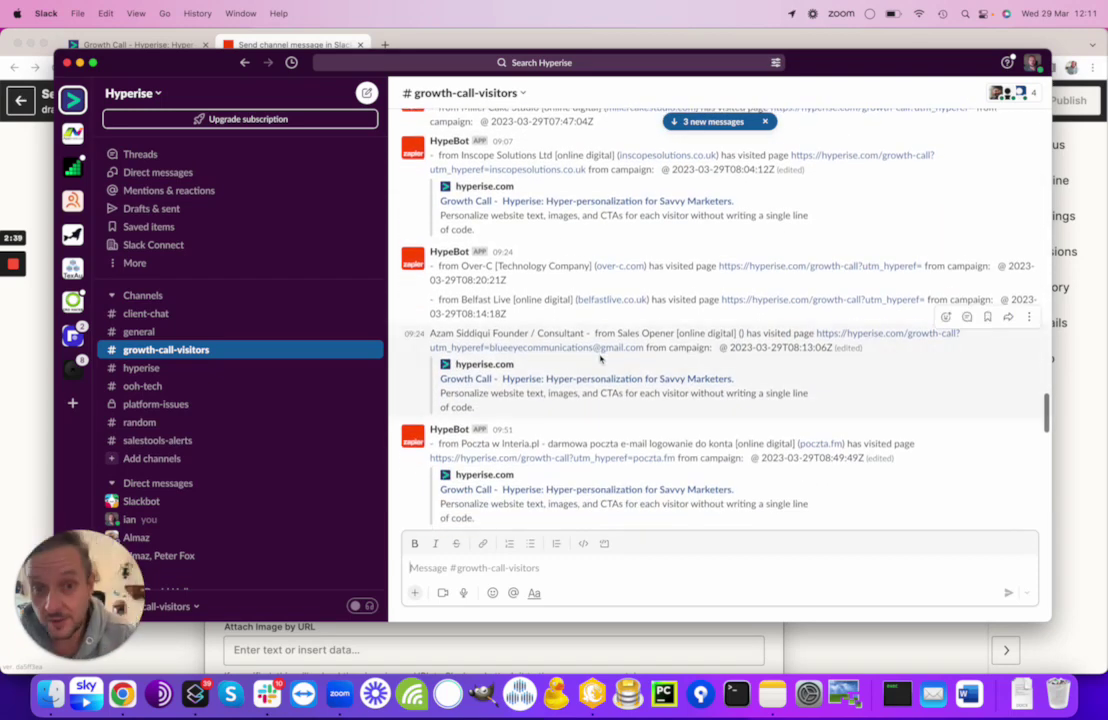
{"action": "scroll", "coordinate": [600, 358], "scroll_direction": "down", "scroll_amount": 5}
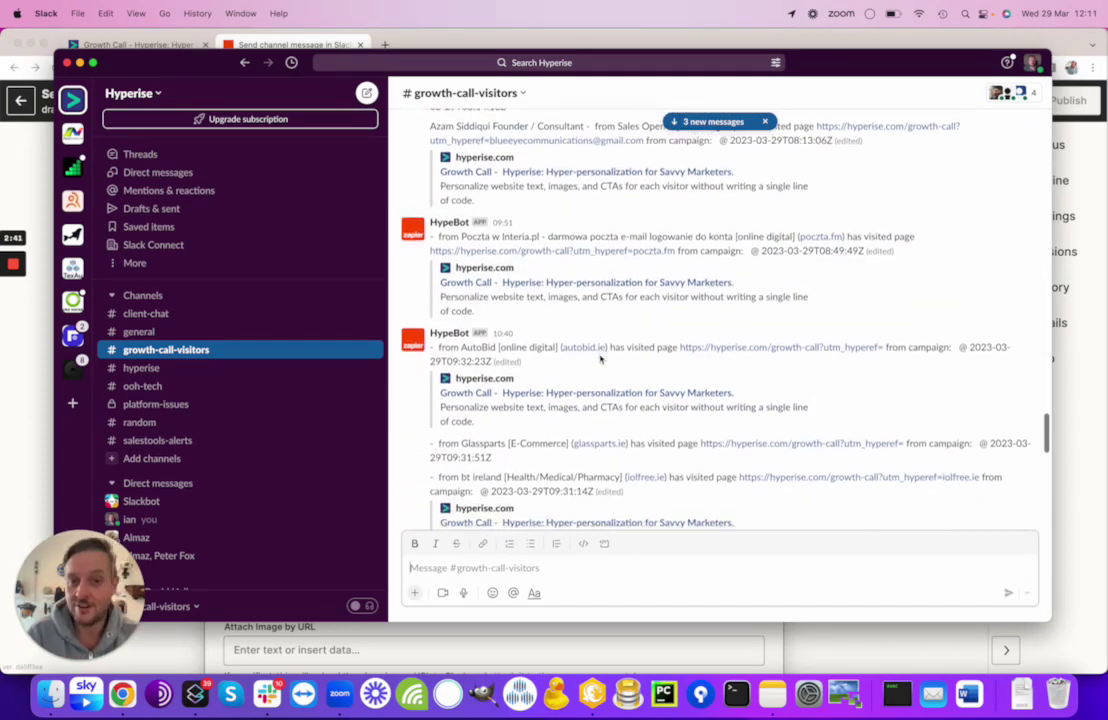
{"action": "scroll", "coordinate": [600, 358], "scroll_direction": "down", "scroll_amount": 2}
{"action": "scroll", "coordinate": [600, 358], "scroll_direction": "down", "scroll_amount": 5}
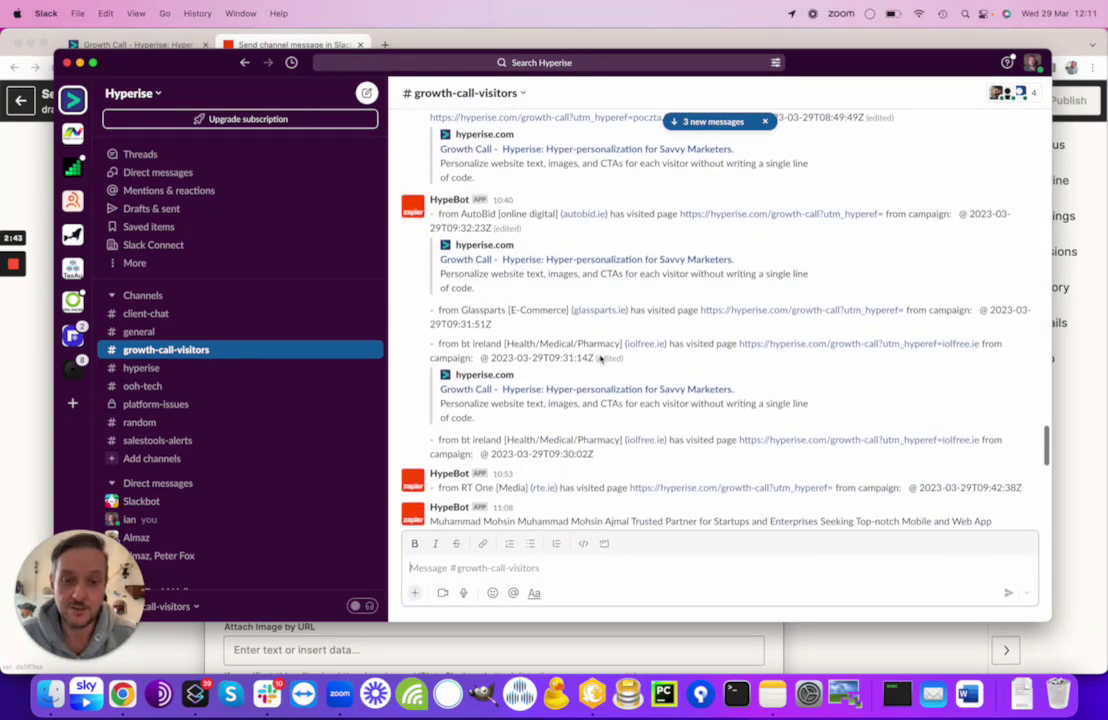
{"action": "scroll", "coordinate": [600, 358], "scroll_direction": "down", "scroll_amount": 8}
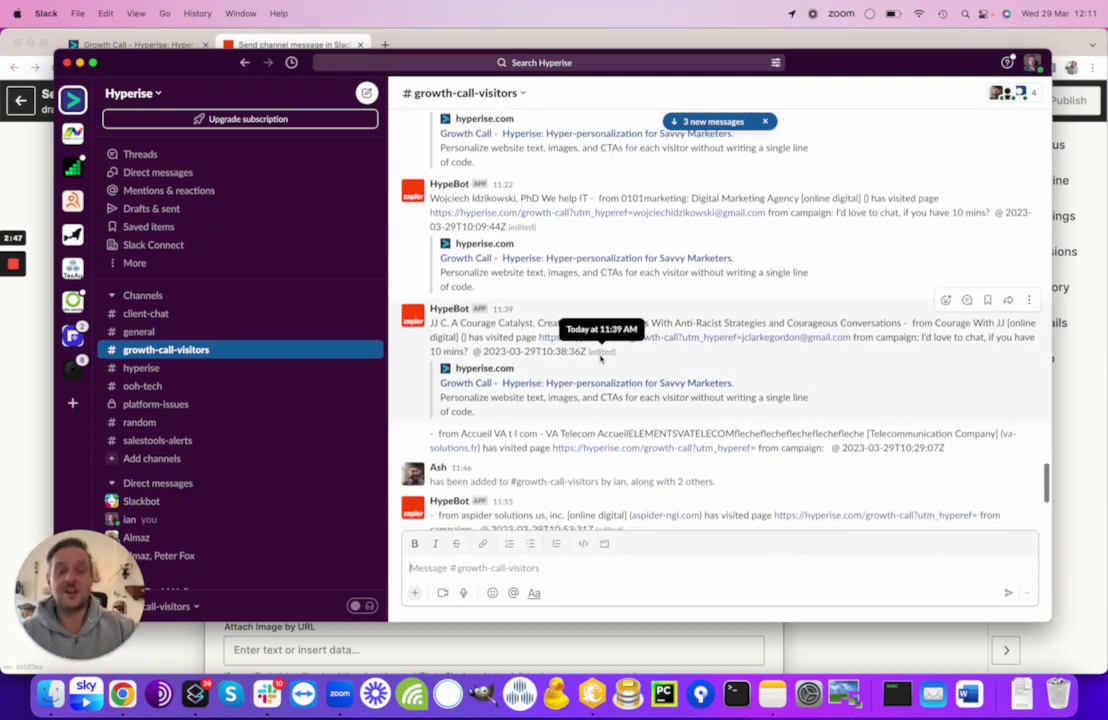
{"action": "scroll", "coordinate": [600, 358], "scroll_direction": "down", "scroll_amount": 6}
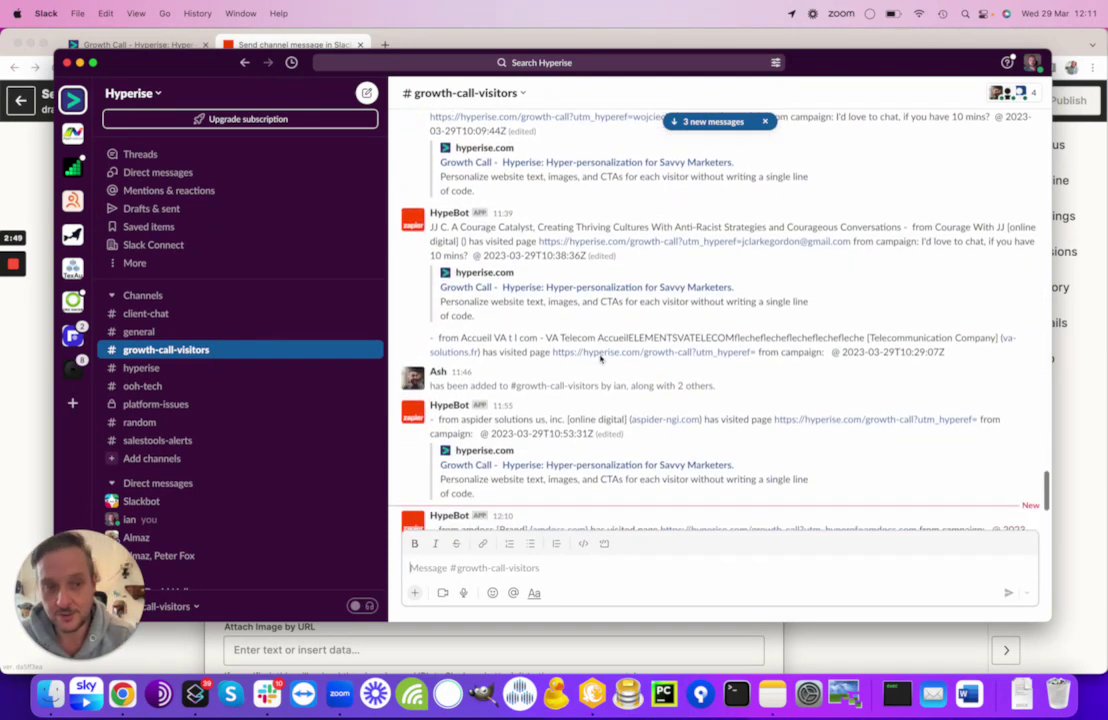
{"action": "scroll", "coordinate": [600, 358], "scroll_direction": "up", "scroll_amount": 8}
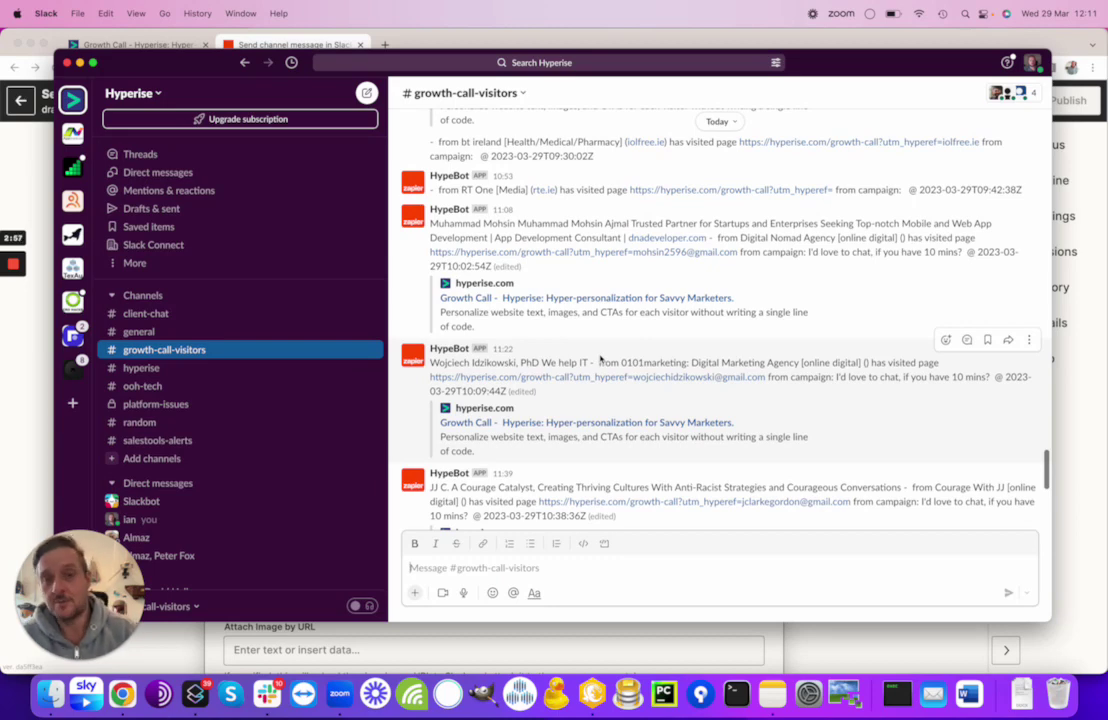
- Switch to the Zap in Chrome and insert a HubSpot action between the trigger and the Slack channel message action
{"action": "left_click", "coordinate": [287, 45]}
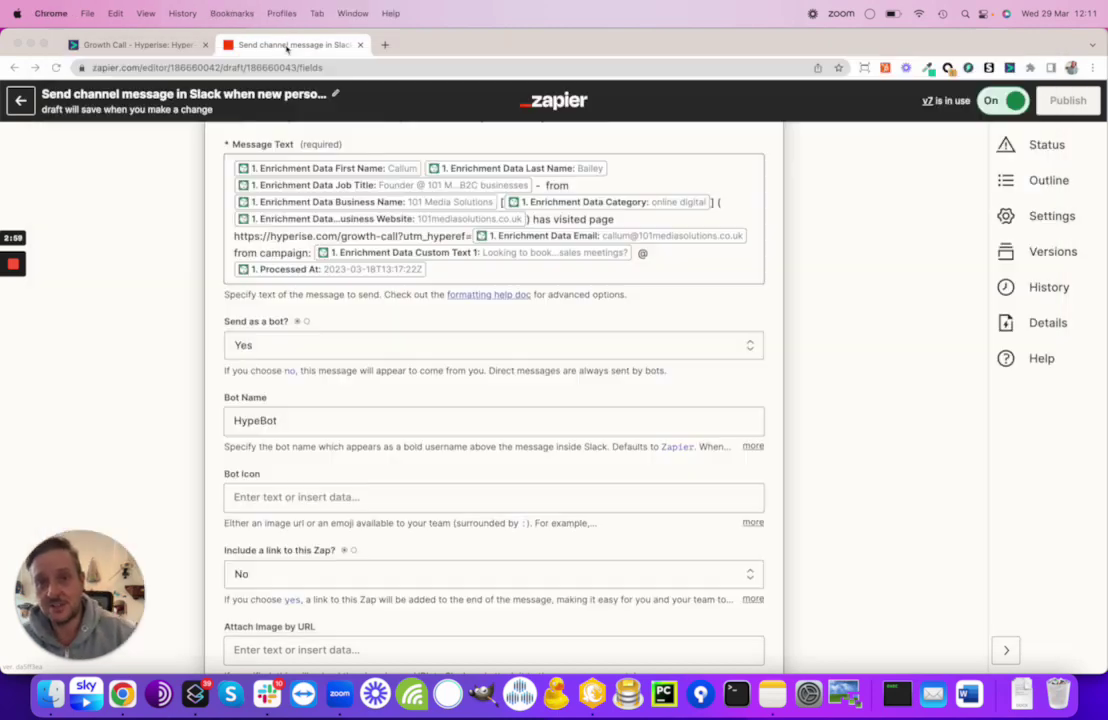
{"action": "scroll", "coordinate": [532, 240], "scroll_direction": "up", "scroll_amount": 8}
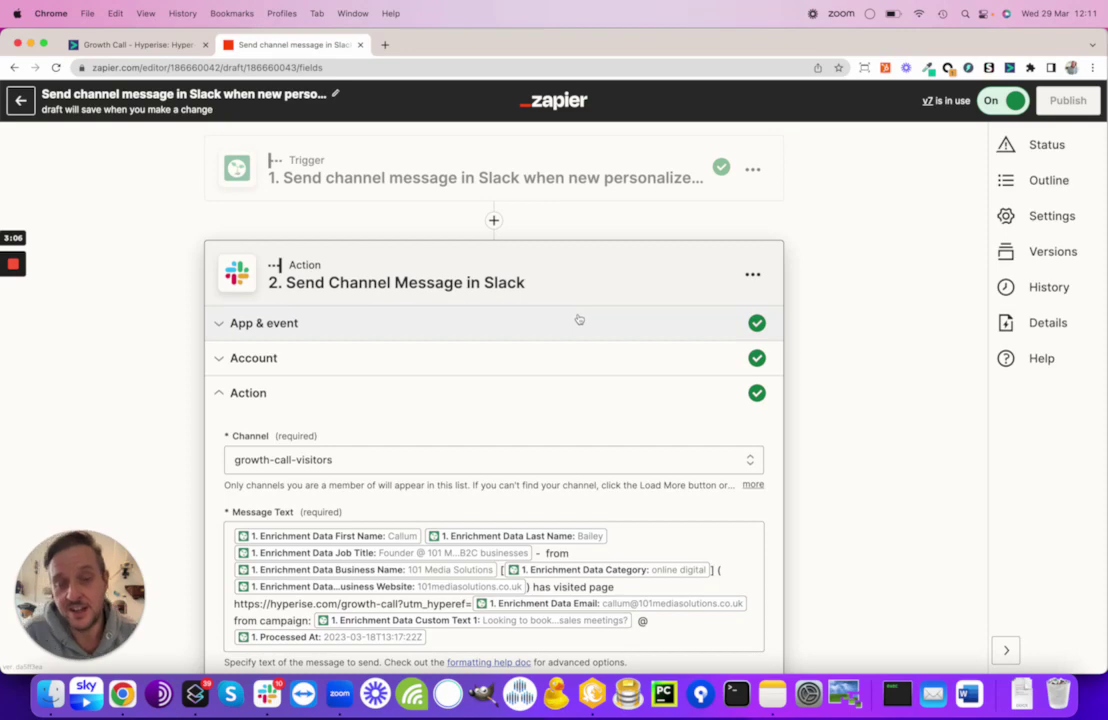
{"action": "left_click", "coordinate": [493, 220]}
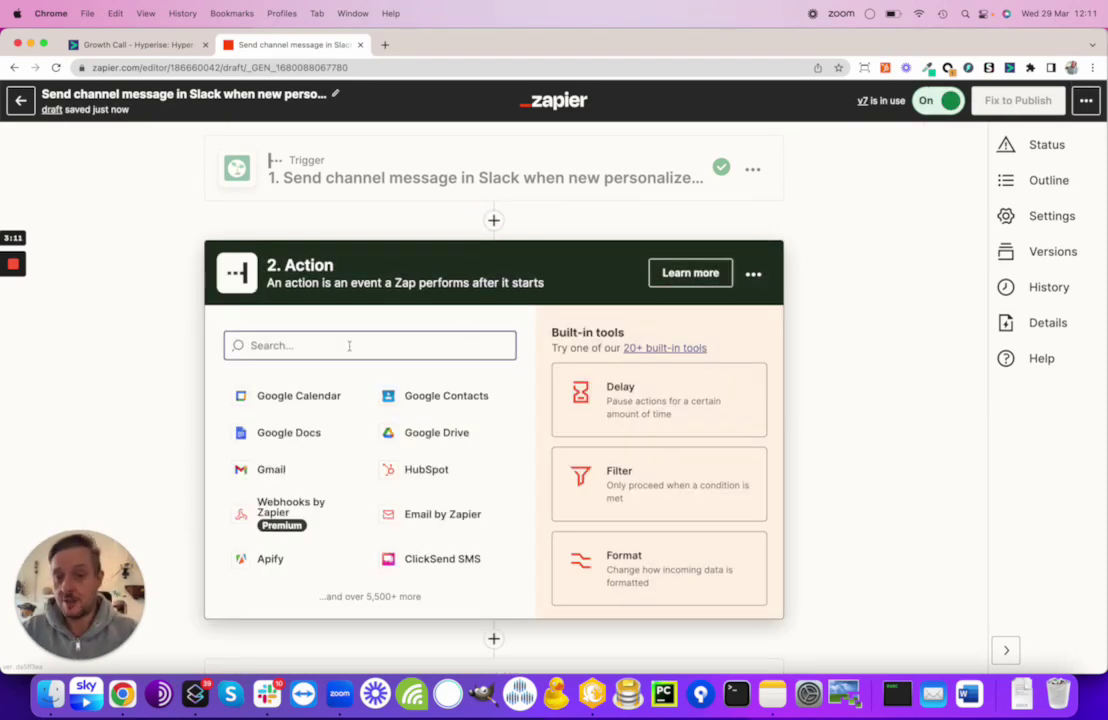
{"action": "type", "text": "hub"}
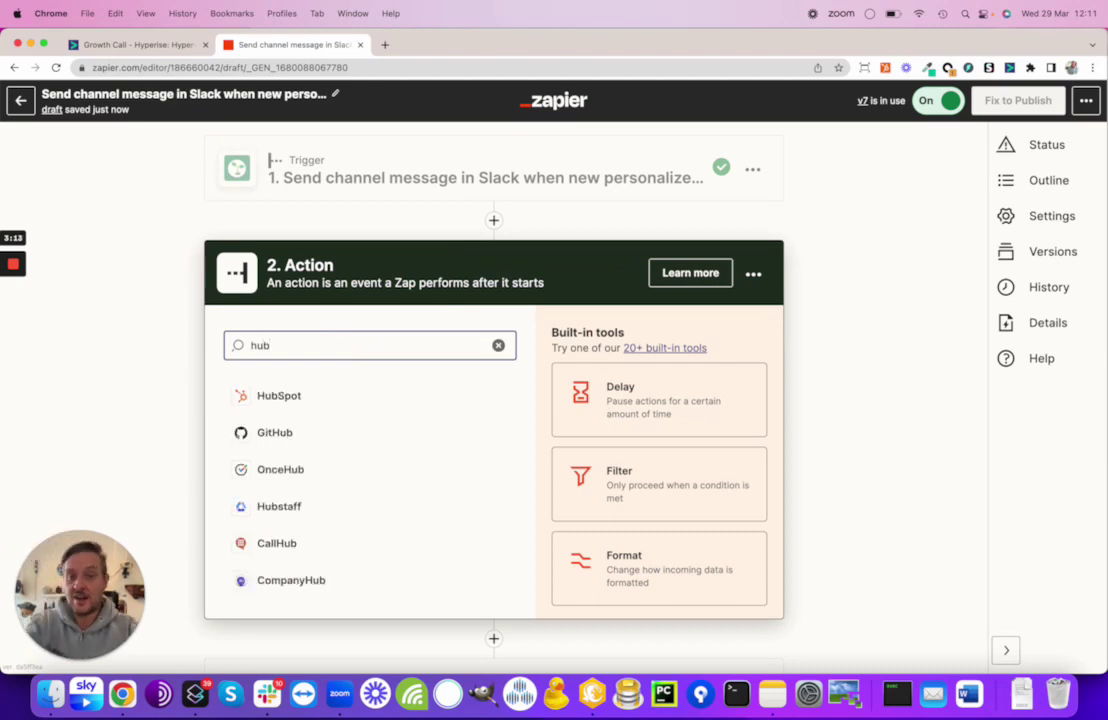
{"action": "left_click", "coordinate": [270, 402]}
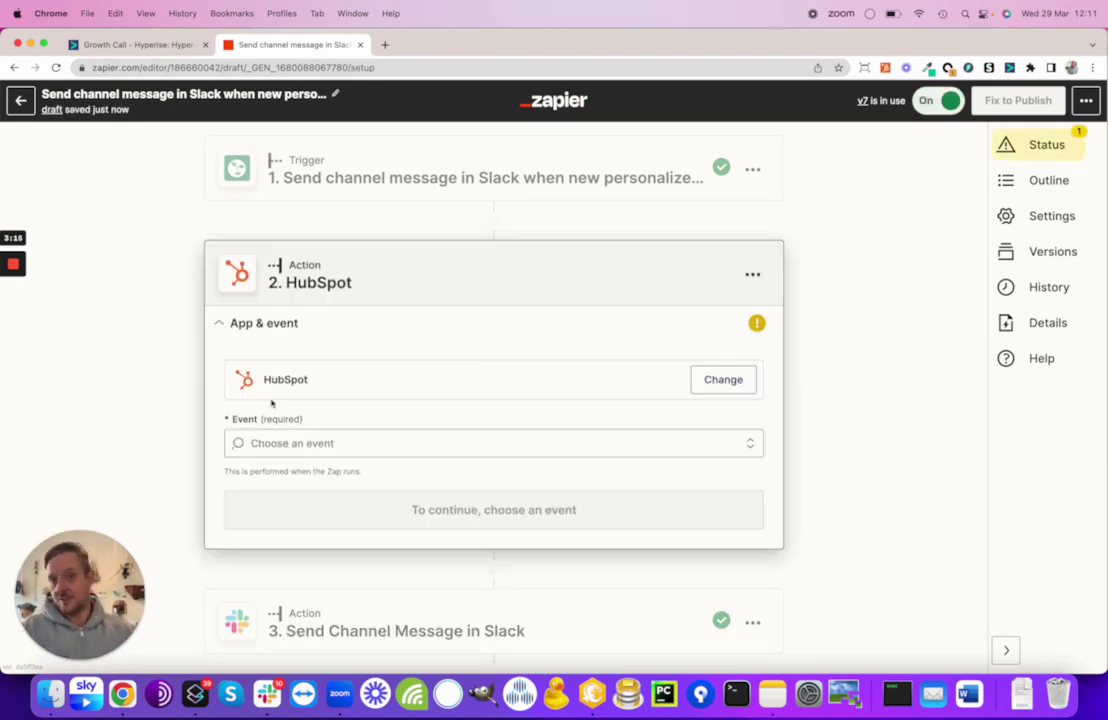